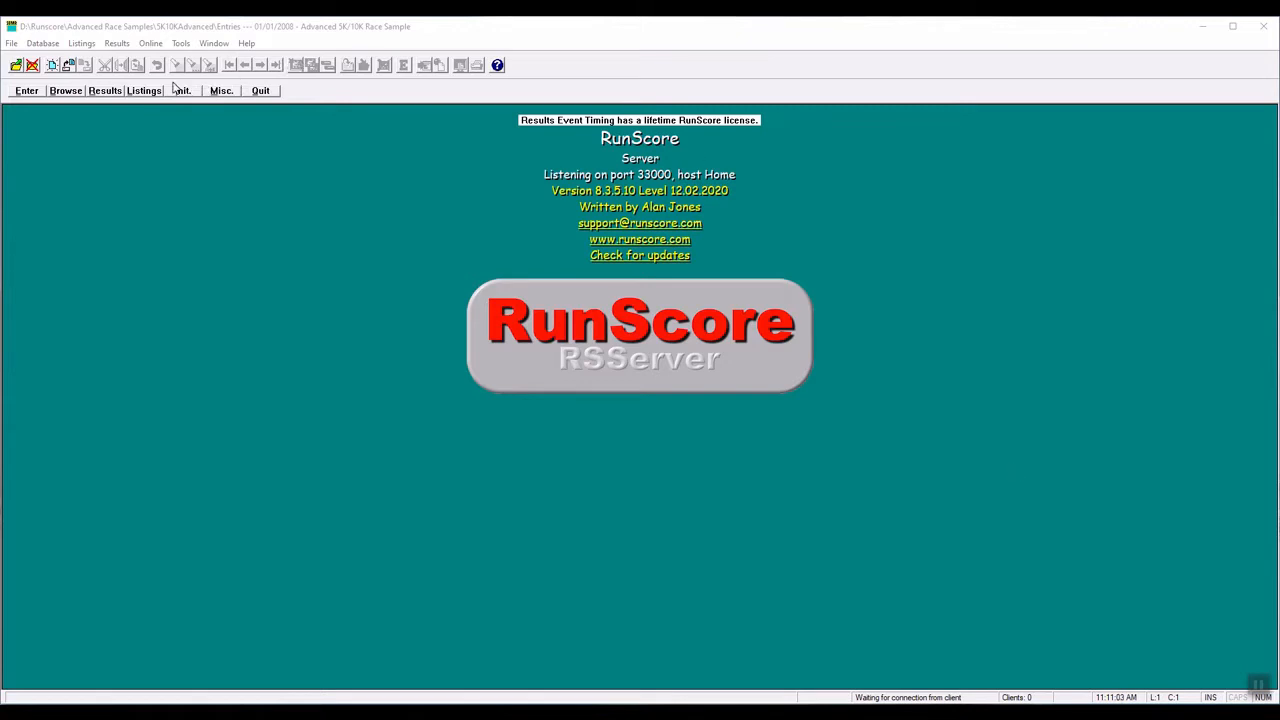
- Open the race listings and start a new blank document with the comment line "* Overall 5K Results"
left_click(144, 91)
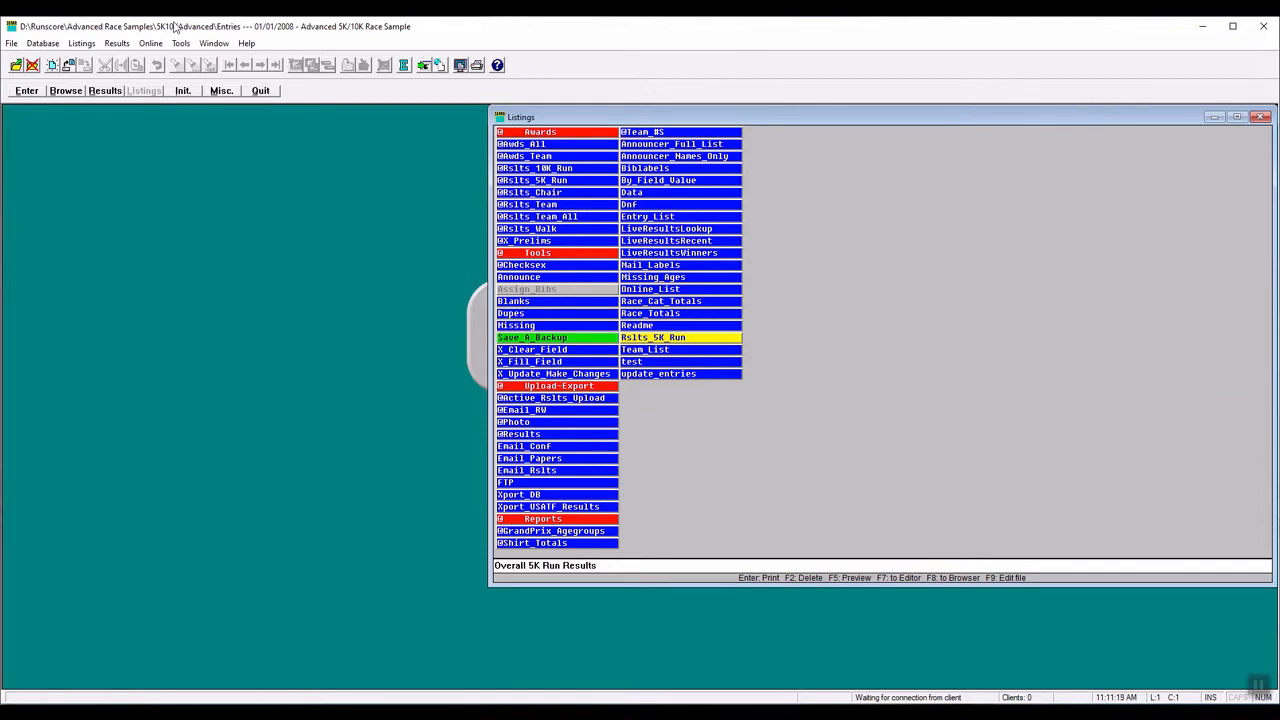
left_click(52, 66)
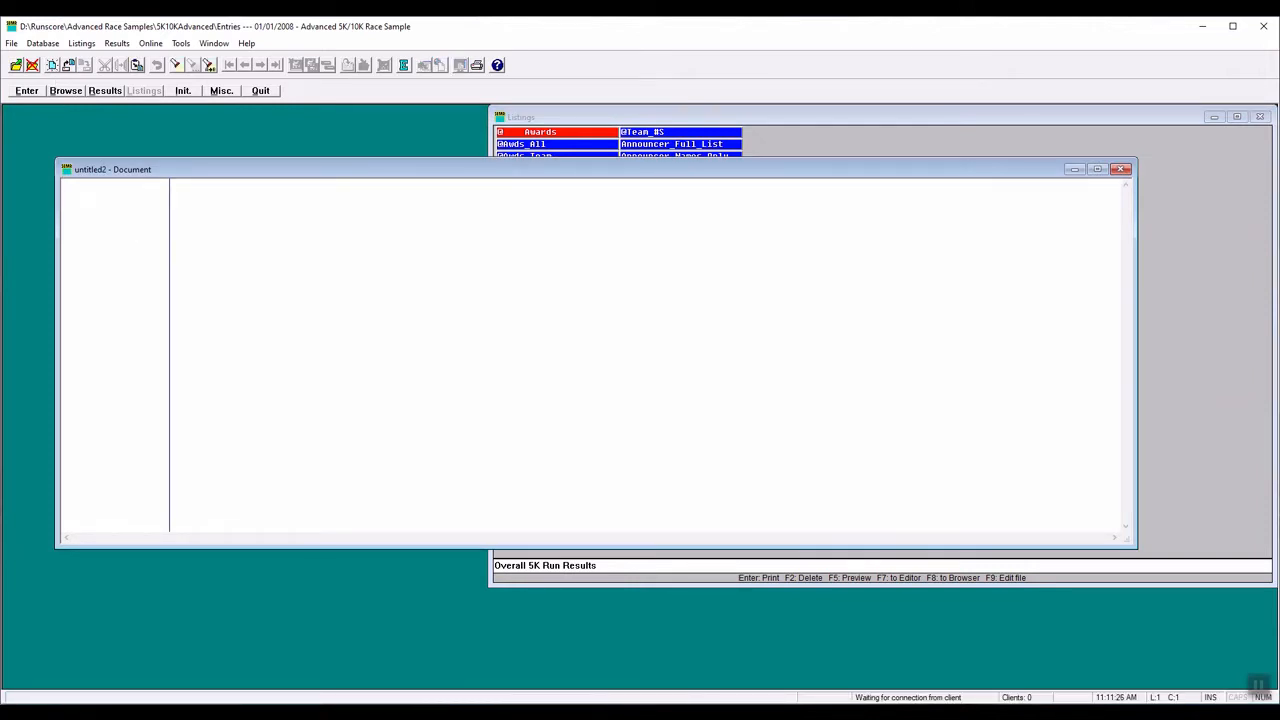
type("*")
type("0")
type("verall ")
type("5K")
type("Results")
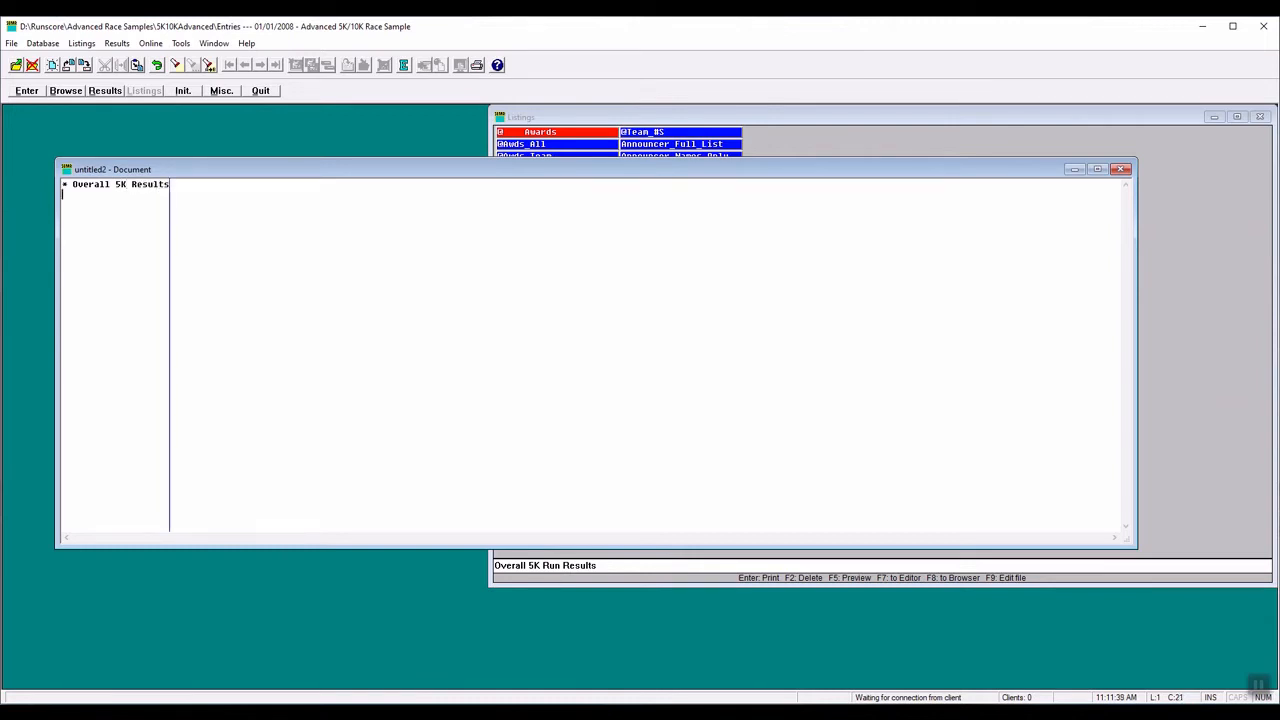
- Add a line reading rslts.rsm below the comment, leaving one blank line between them
key("Return")
type("rslts.rsm")
- Open the Rslts_5K_Run listing in the editor and move its window clear of the new document's text
left_click(716, 118)
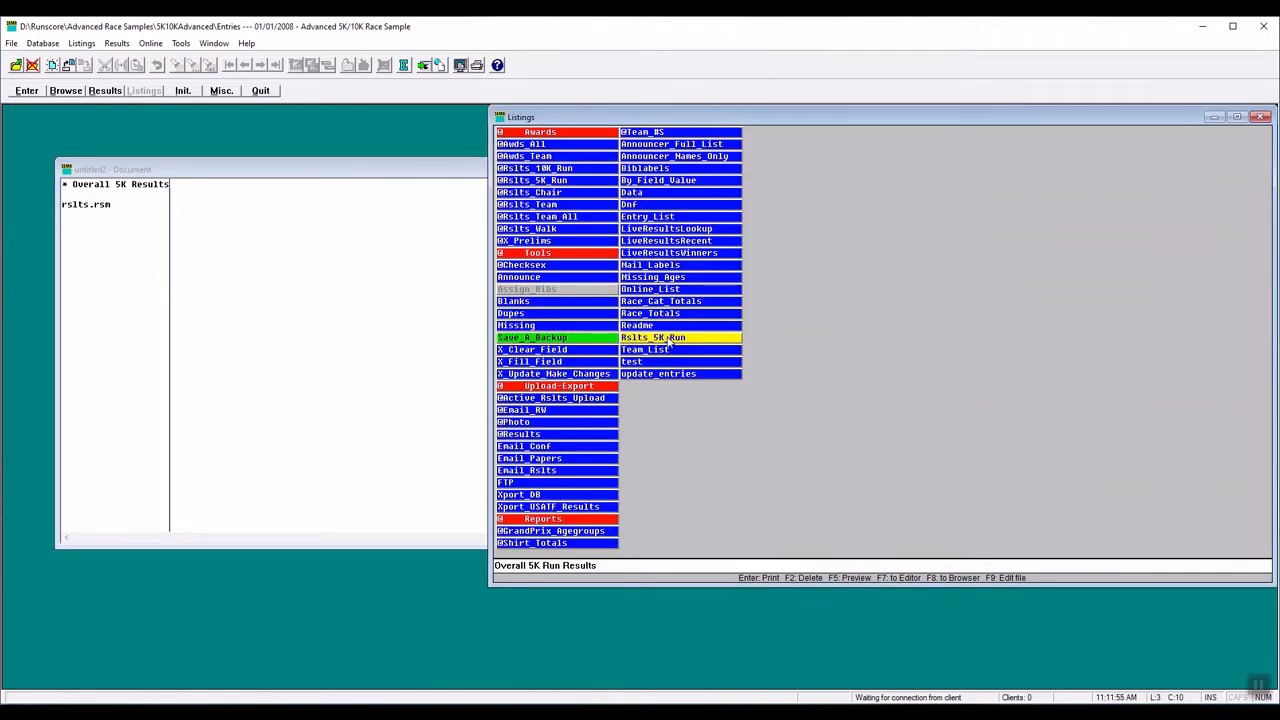
left_click(421, 66)
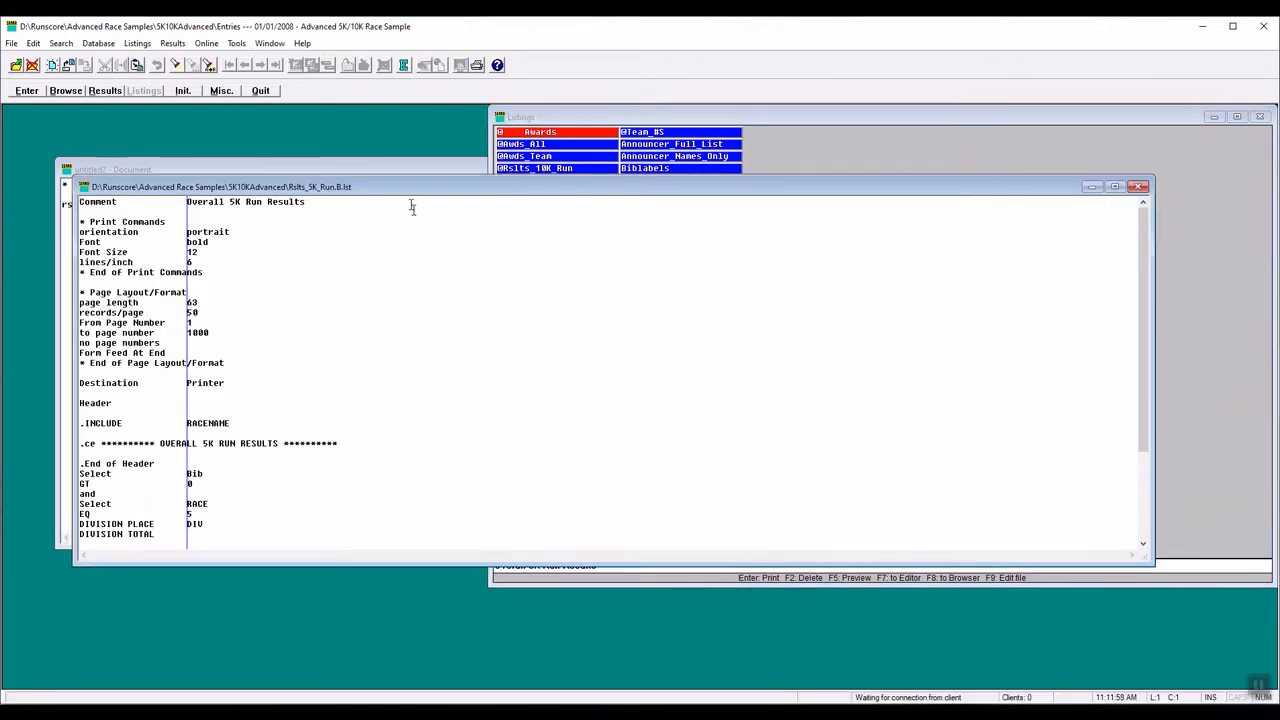
left_click_drag(411, 192, 533, 216)
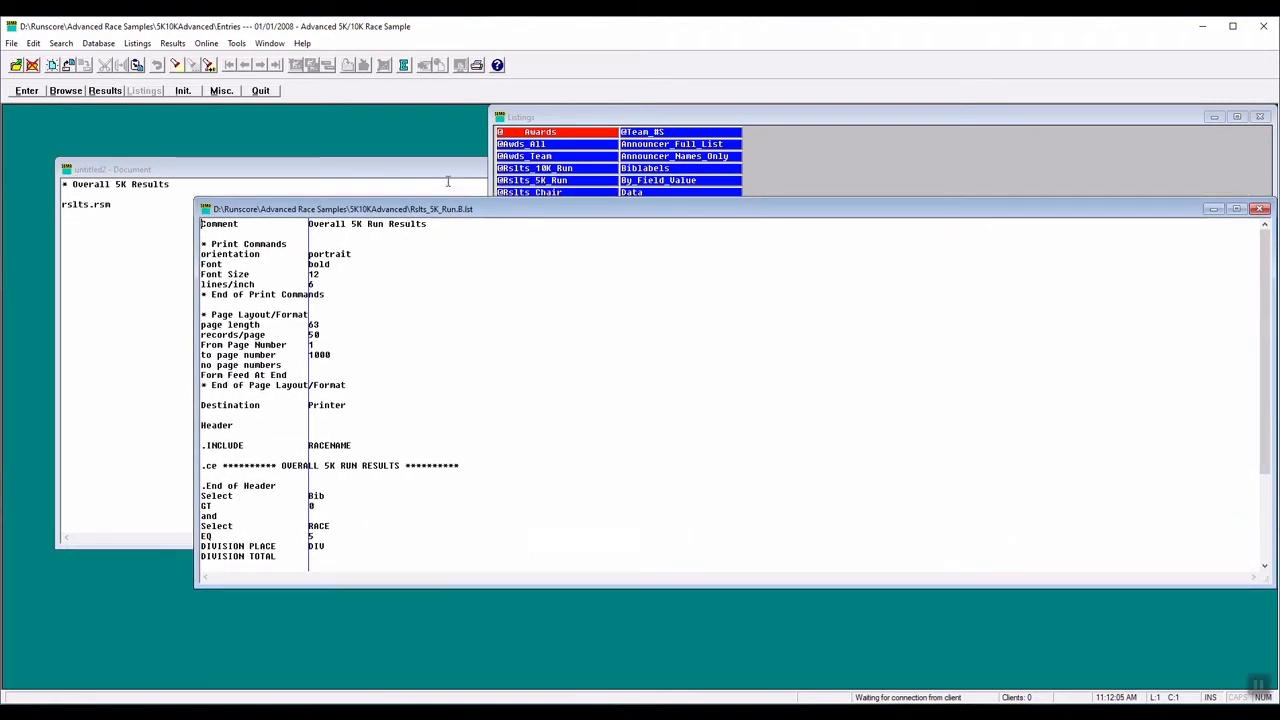
- Save a copy of the Rslts_5K_Run listing as Rslts.rsm in the 5K10KAdvanced folder, replacing the existing file
left_click(11, 44)
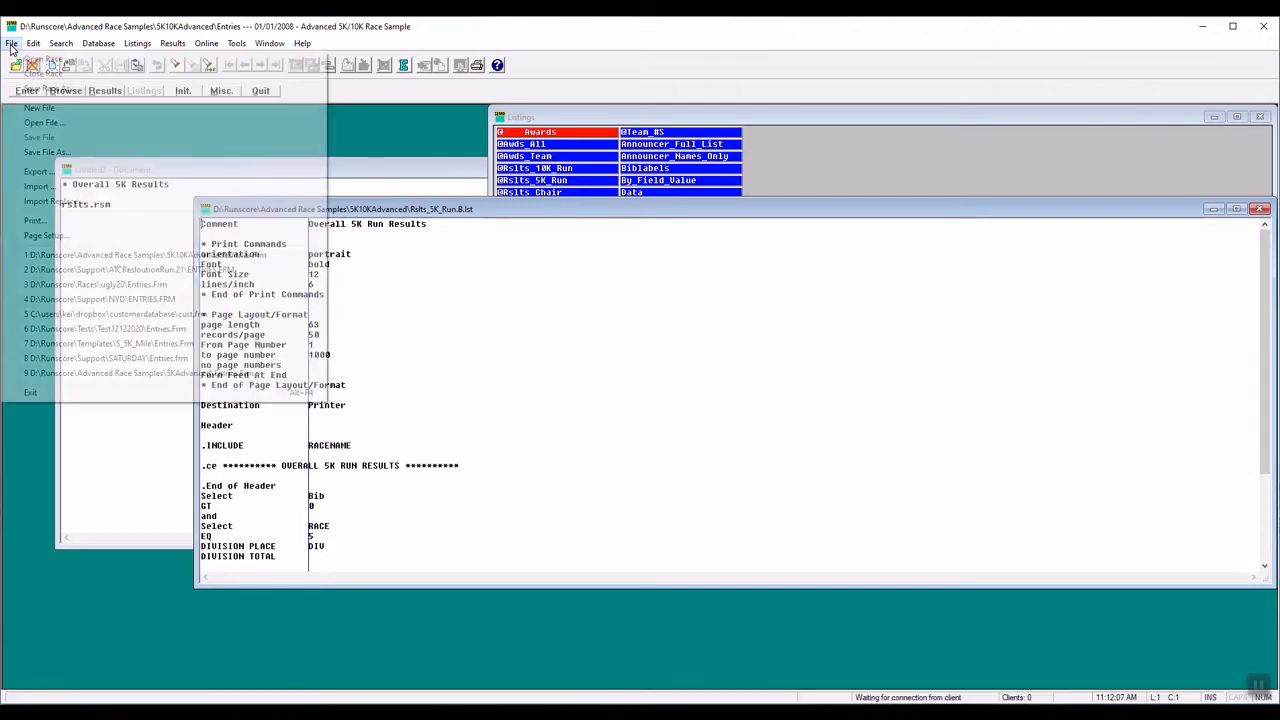
left_click(58, 156)
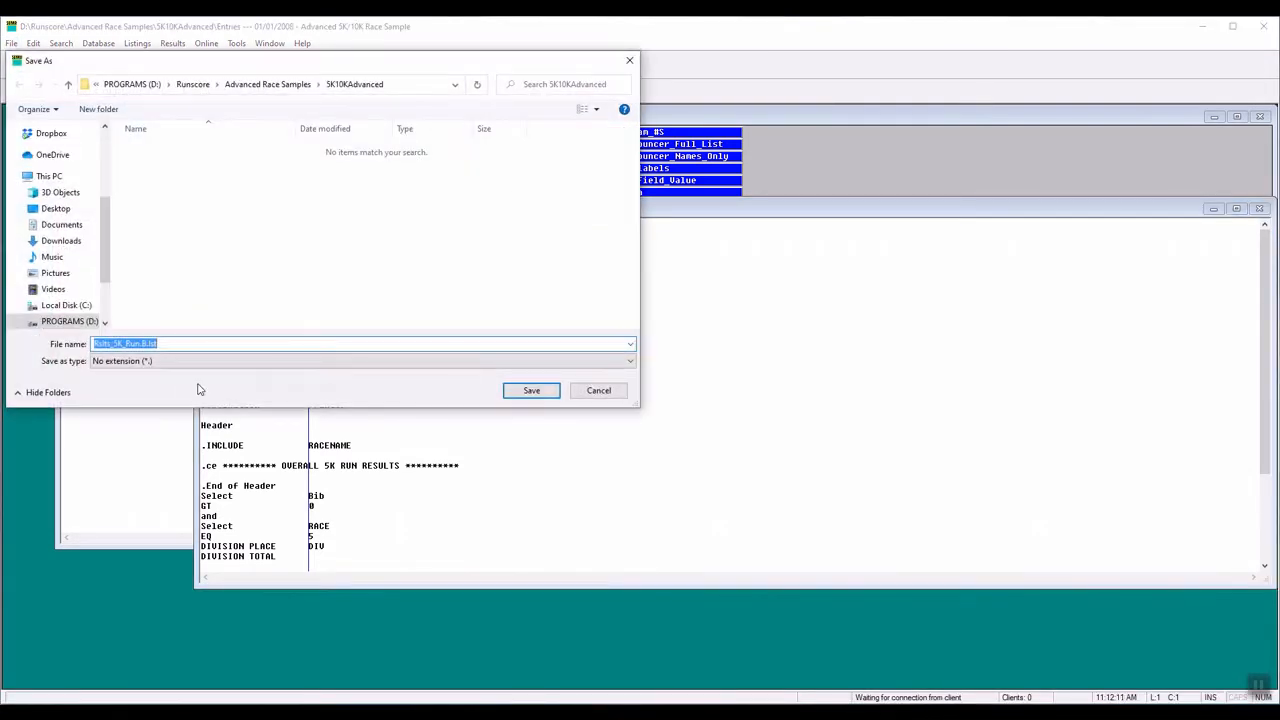
left_click_drag(110, 344, 164, 343)
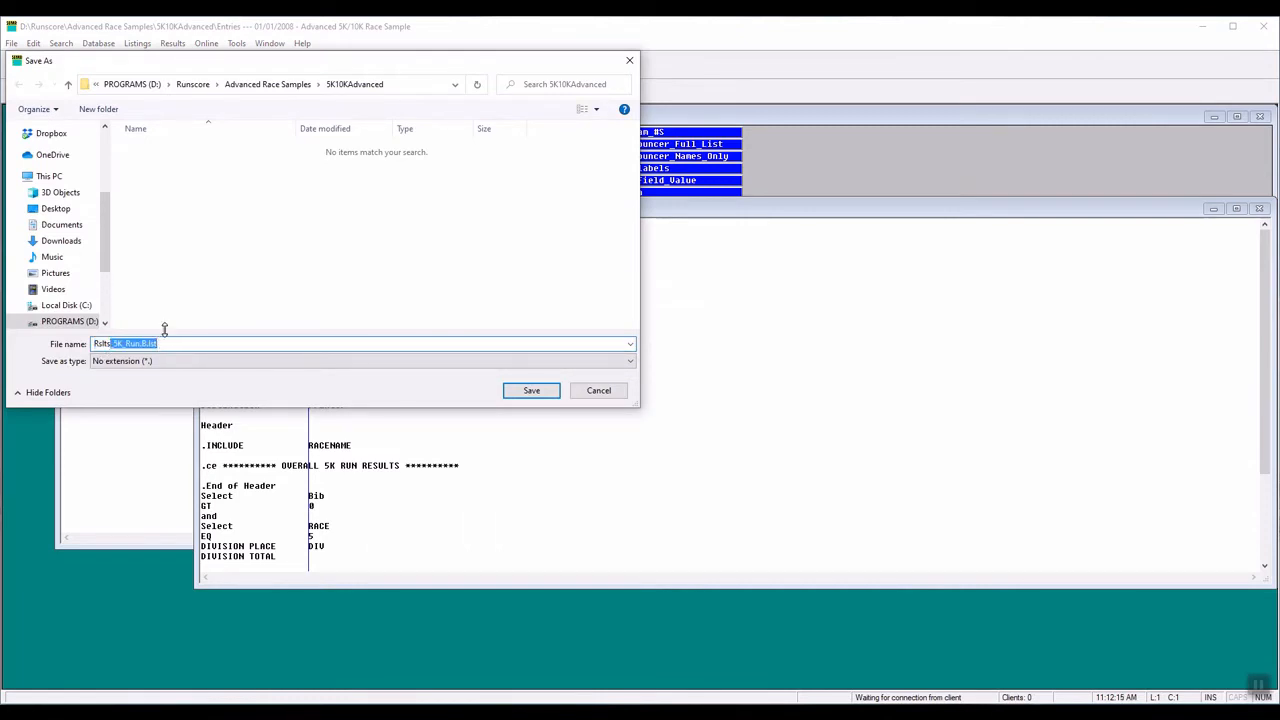
type(".rs")
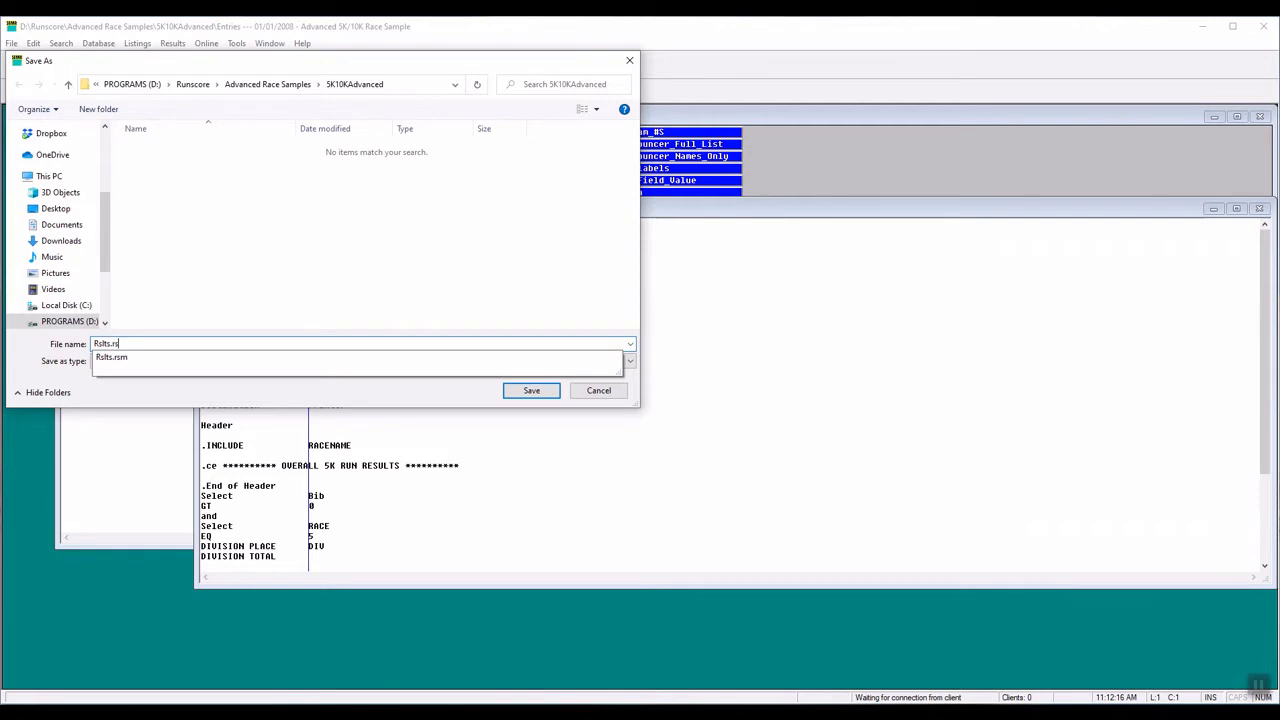
type("m")
key("Return")
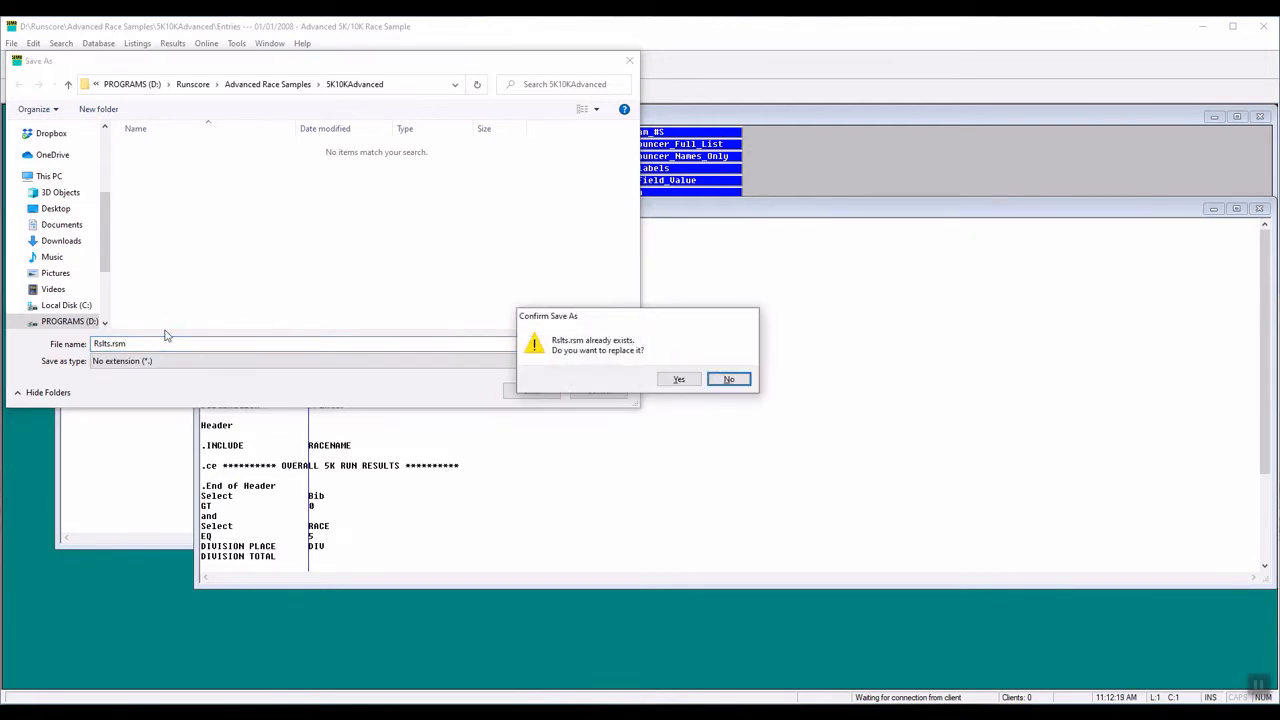
left_click(677, 379)
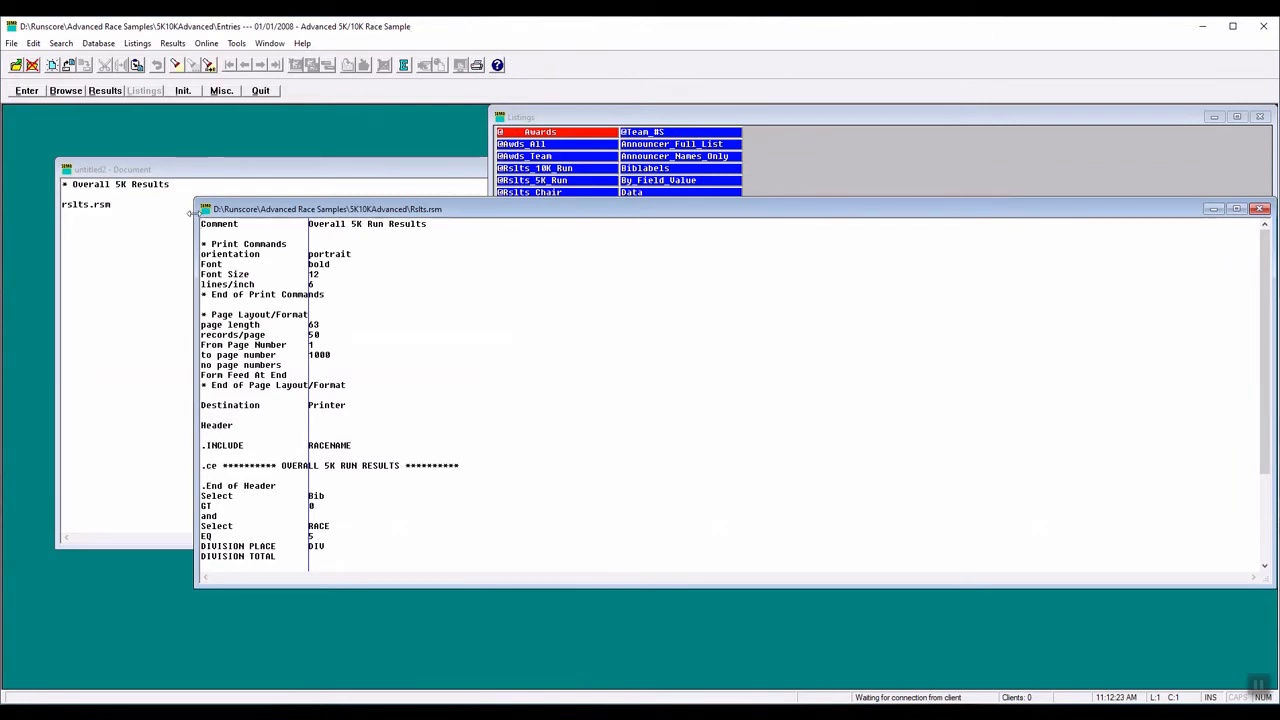
- Open the rslts.rsm file for editing from its reference in the untitled document, check its contents and close it
double_click(88, 205)
right_click(88, 205)
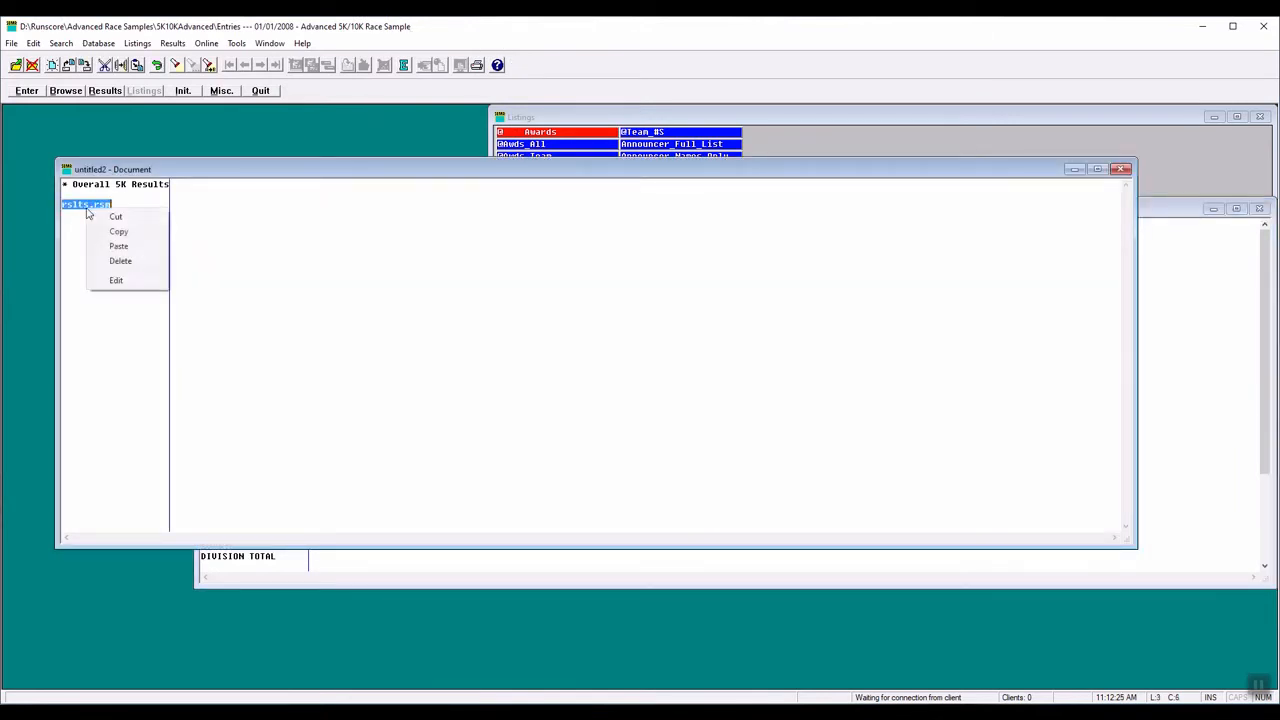
left_click(115, 281)
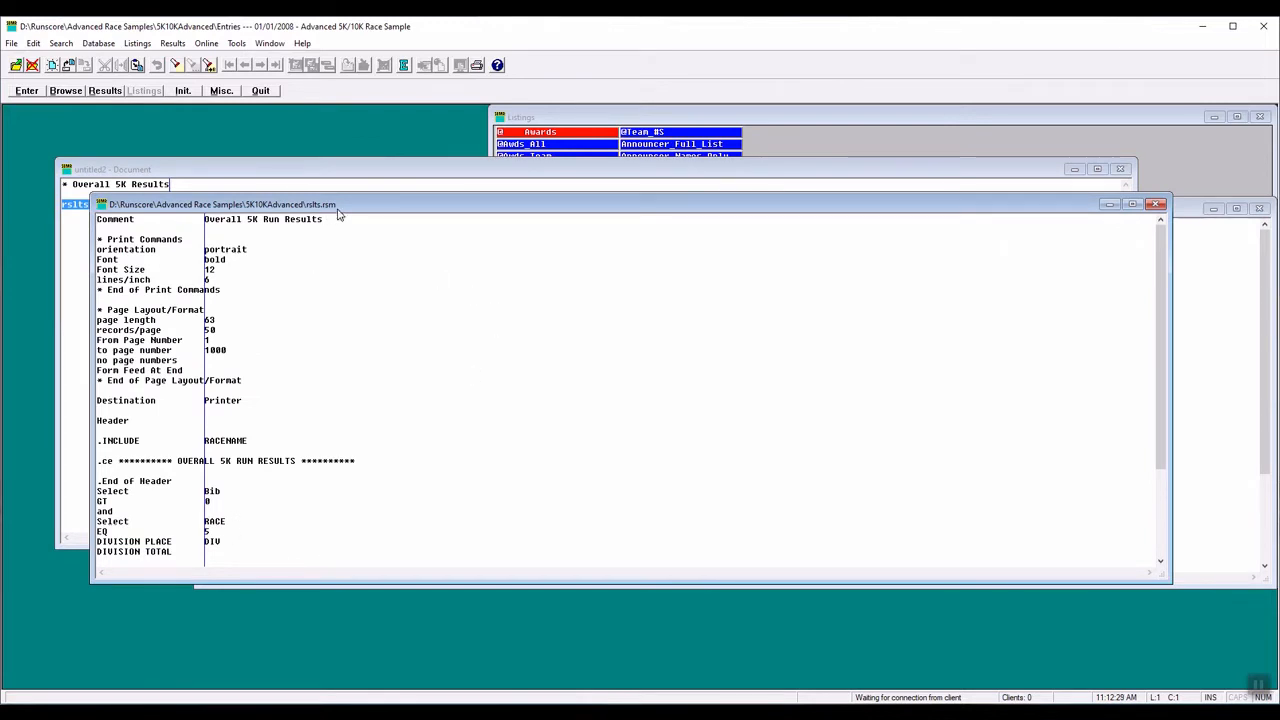
left_click(1157, 206)
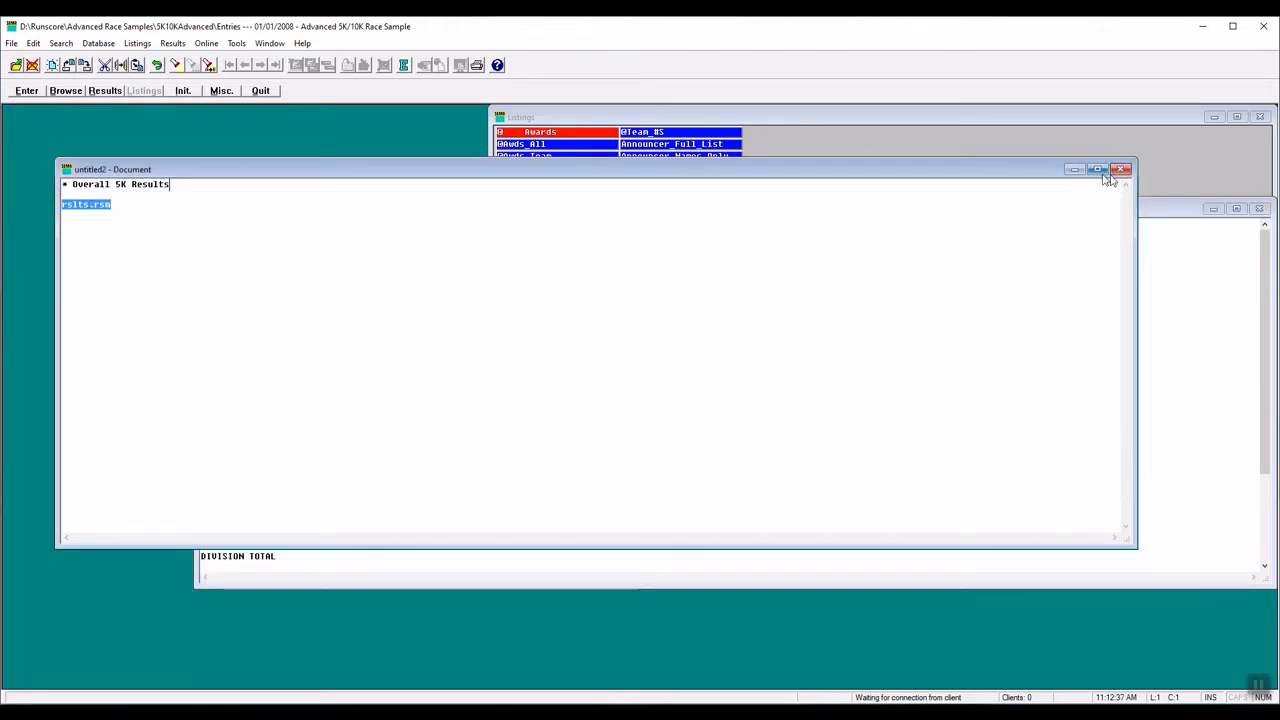
- Move the Rslts.rsm window below the untitled document's text and append %1 to the rslts.rsm line
left_click(1155, 223)
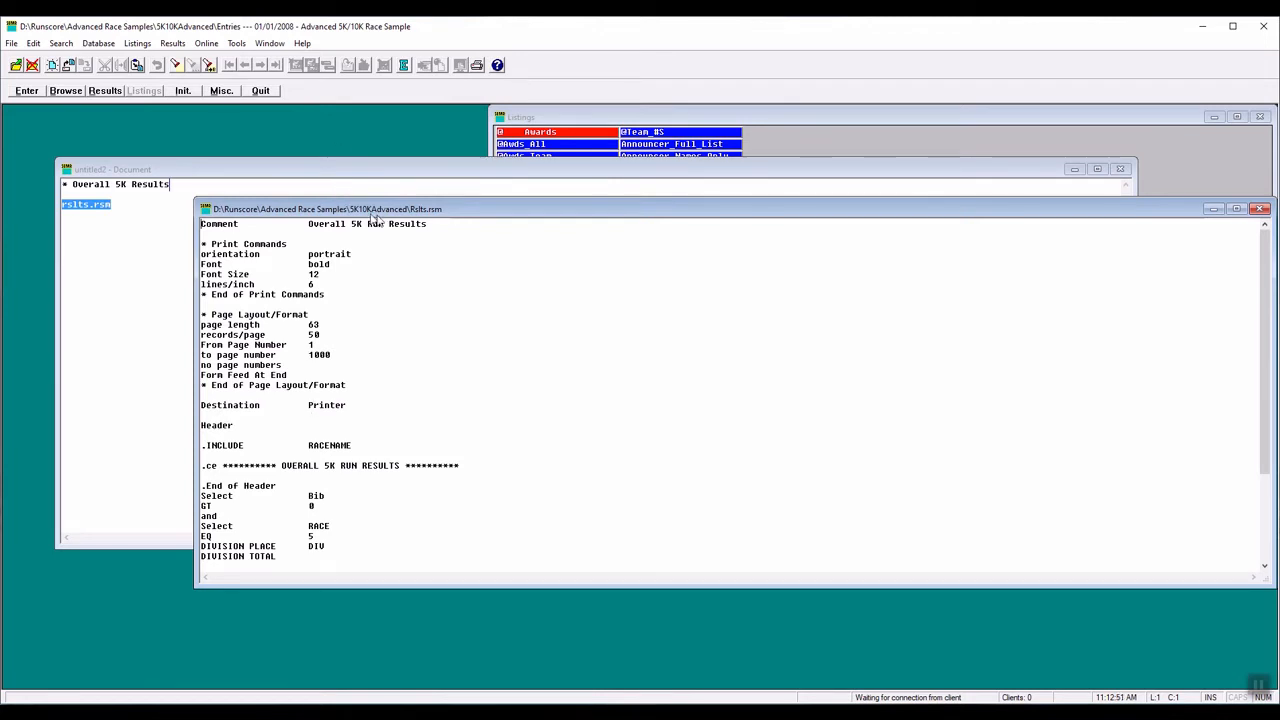
left_click_drag(378, 219, 323, 275)
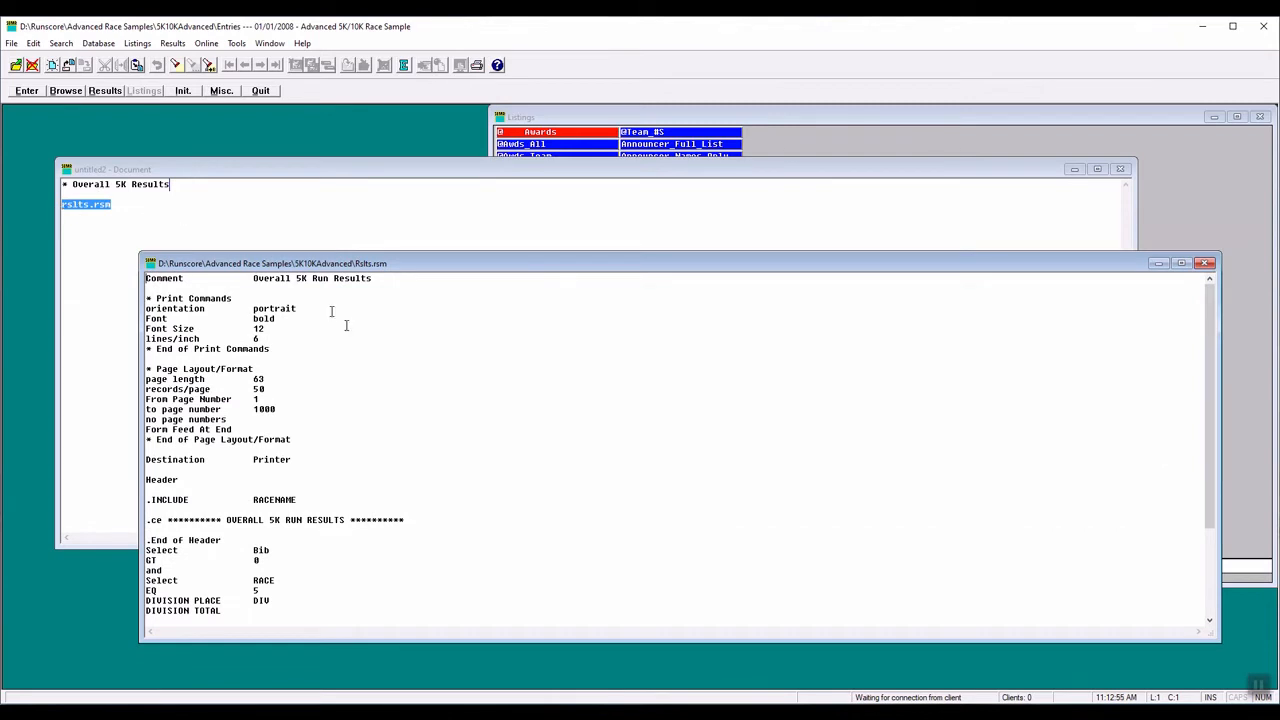
left_click(131, 200)
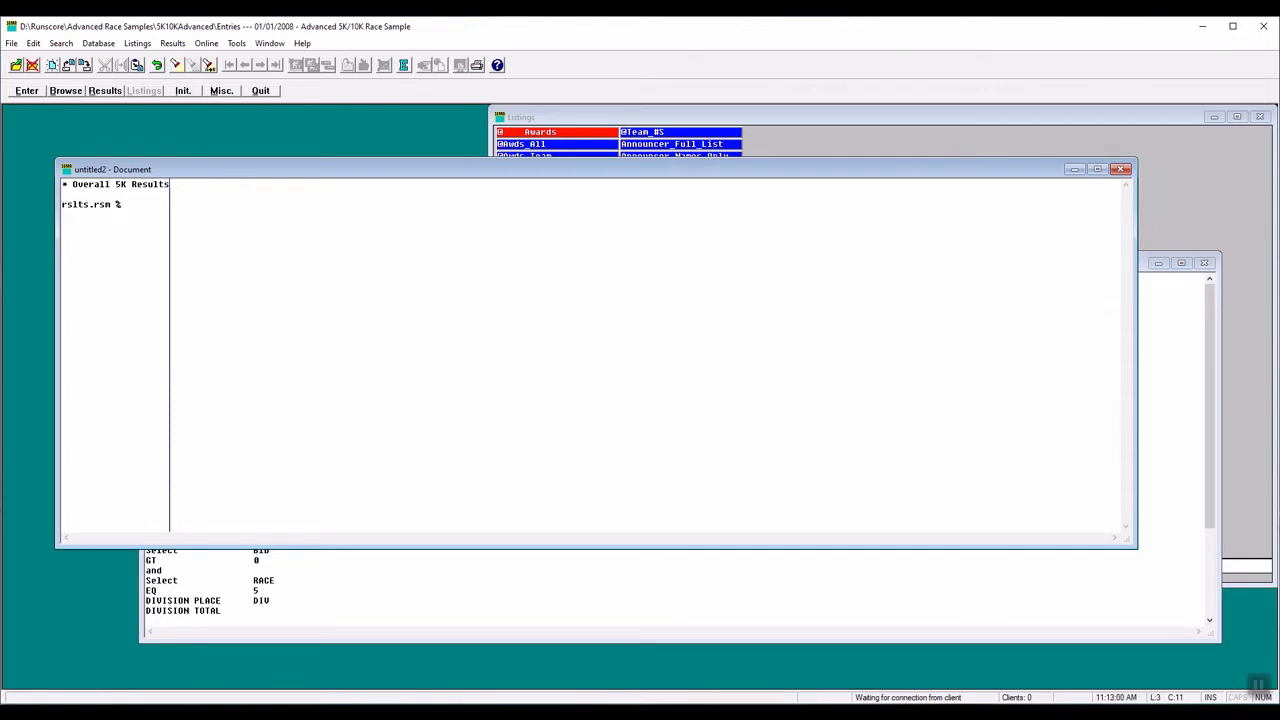
type("1")
- Replace the Destination value Printer in Rslts.rsm with the parameter %1
left_click(450, 571)
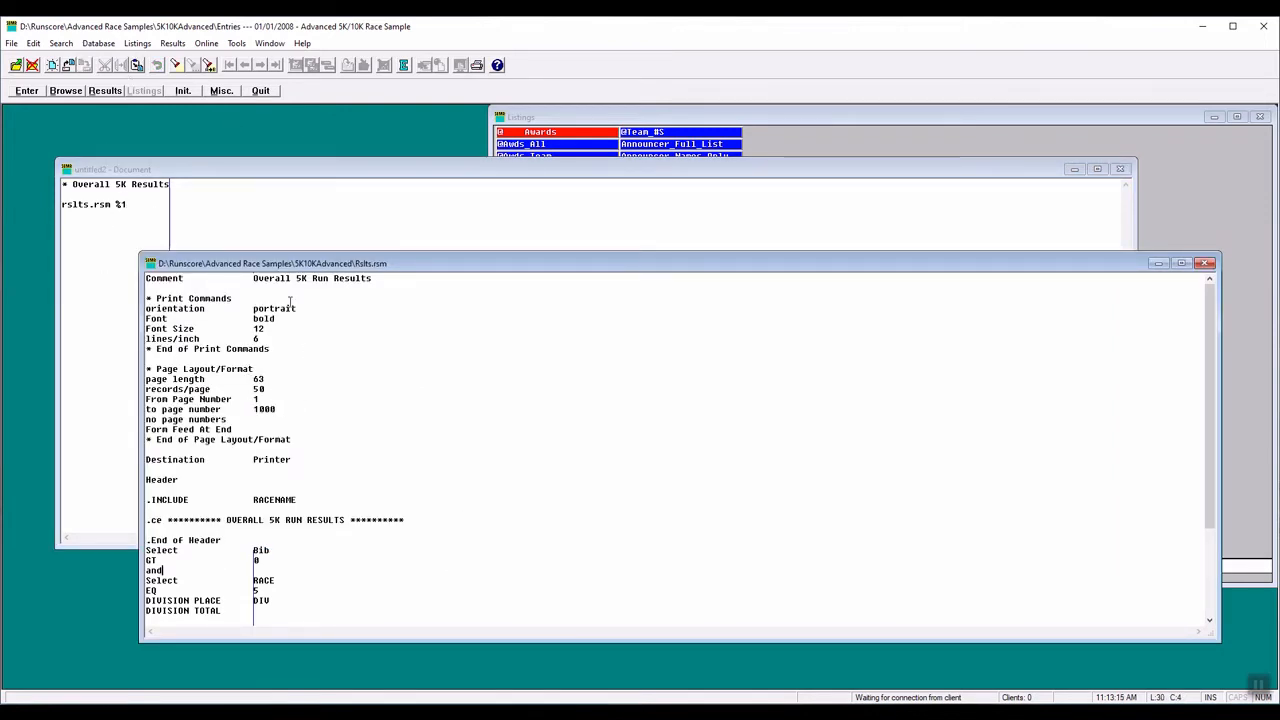
double_click(268, 459)
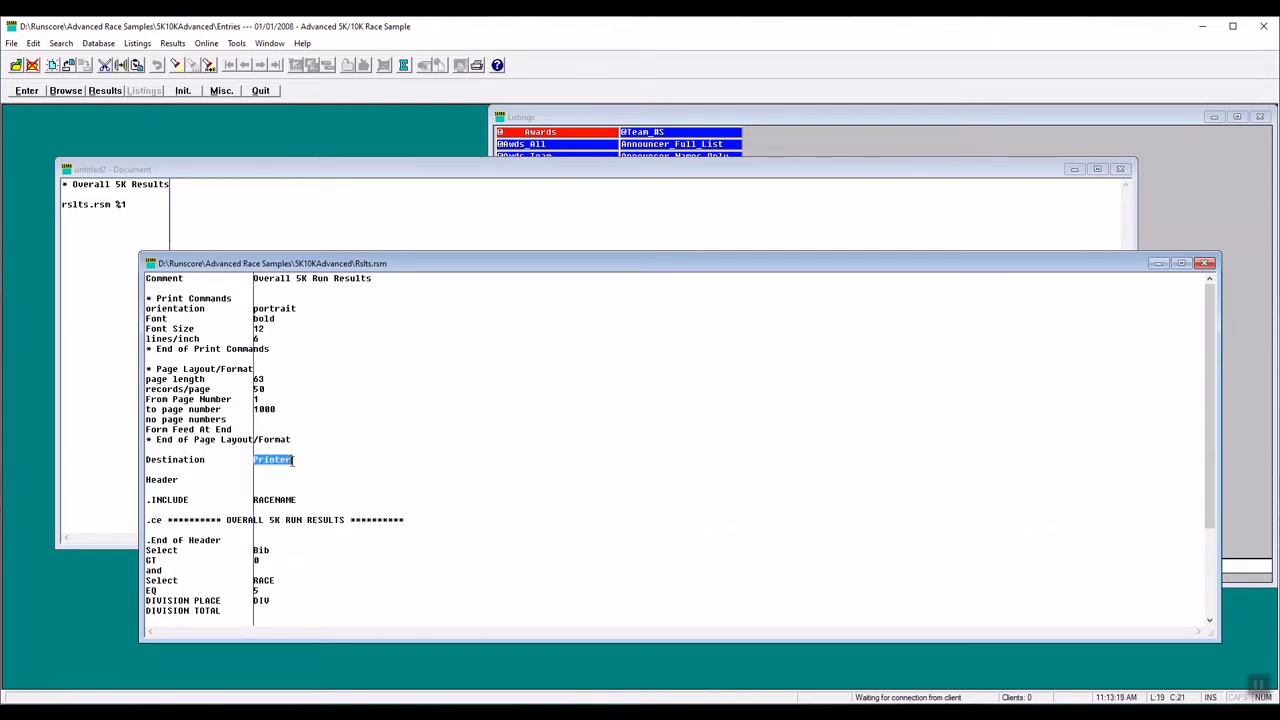
type("%1")
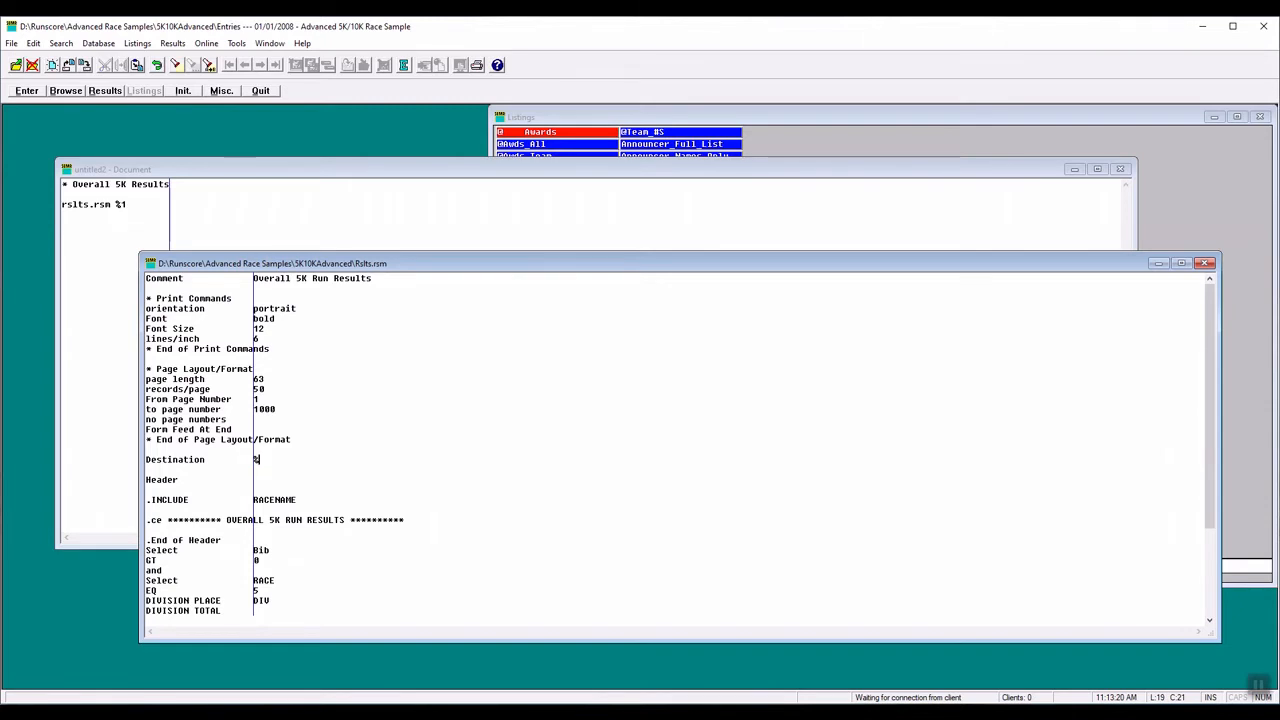
- Replace %1 on the untitled document's rslts.rsm line with Printer as the first parameter
left_click(121, 204)
double_click(121, 204)
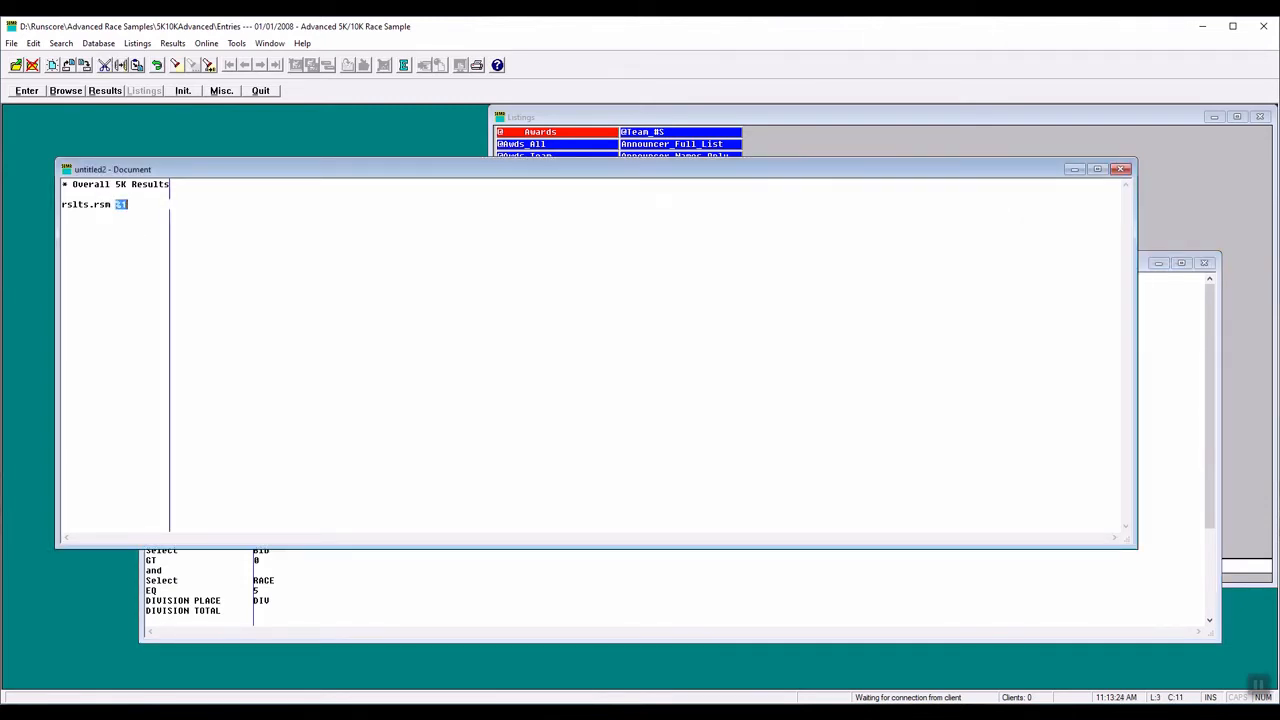
type("P")
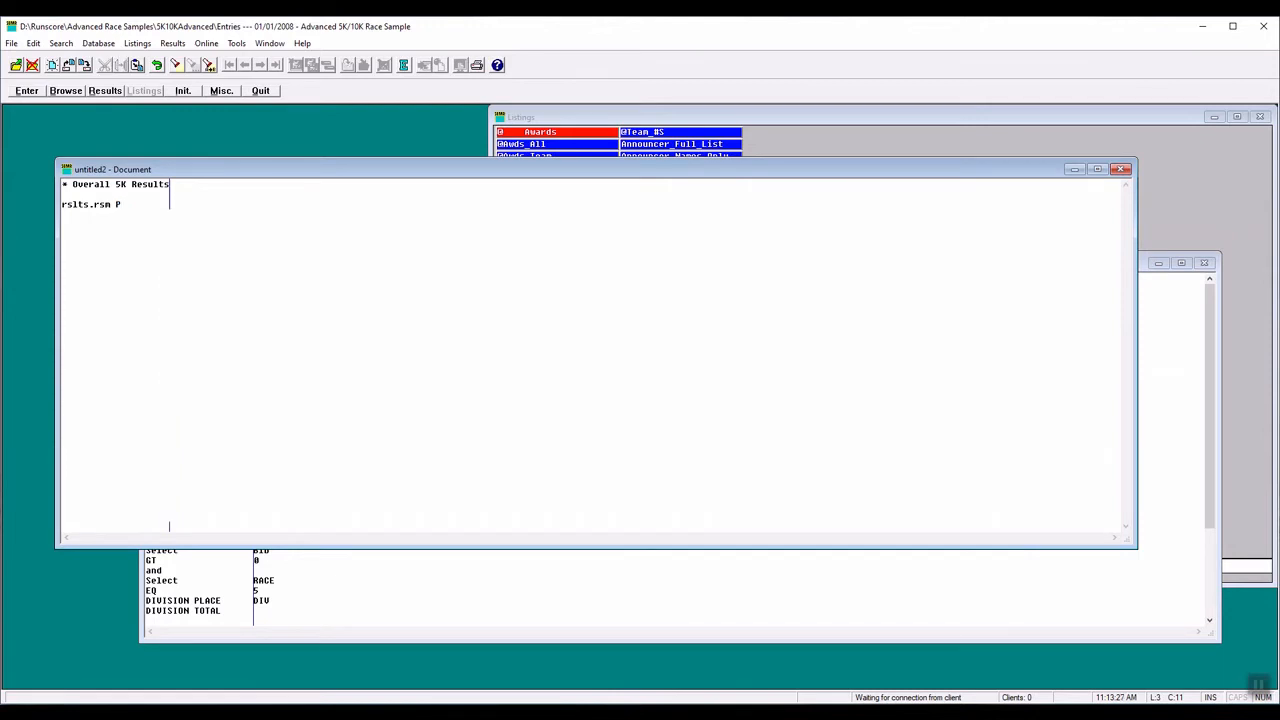
type("rinter")
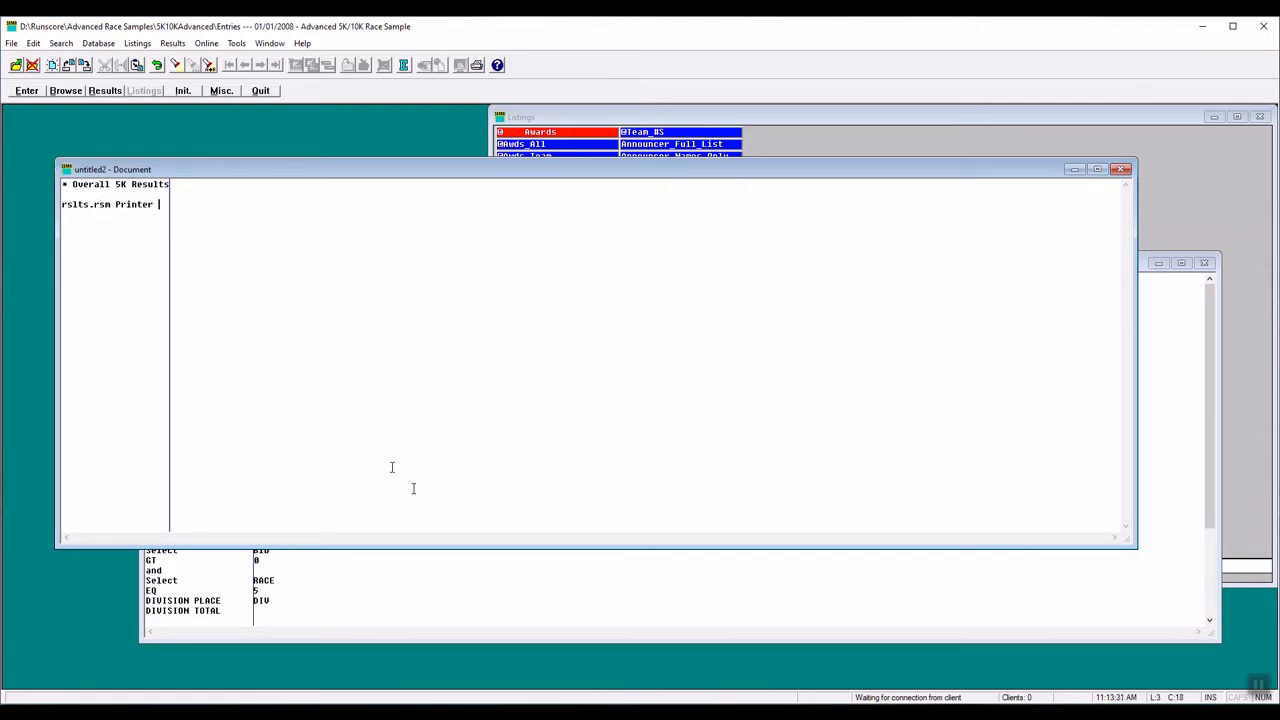
- Replace 5K in the centered header title of Rslts.rsm with the parameter %2
left_click(437, 581)
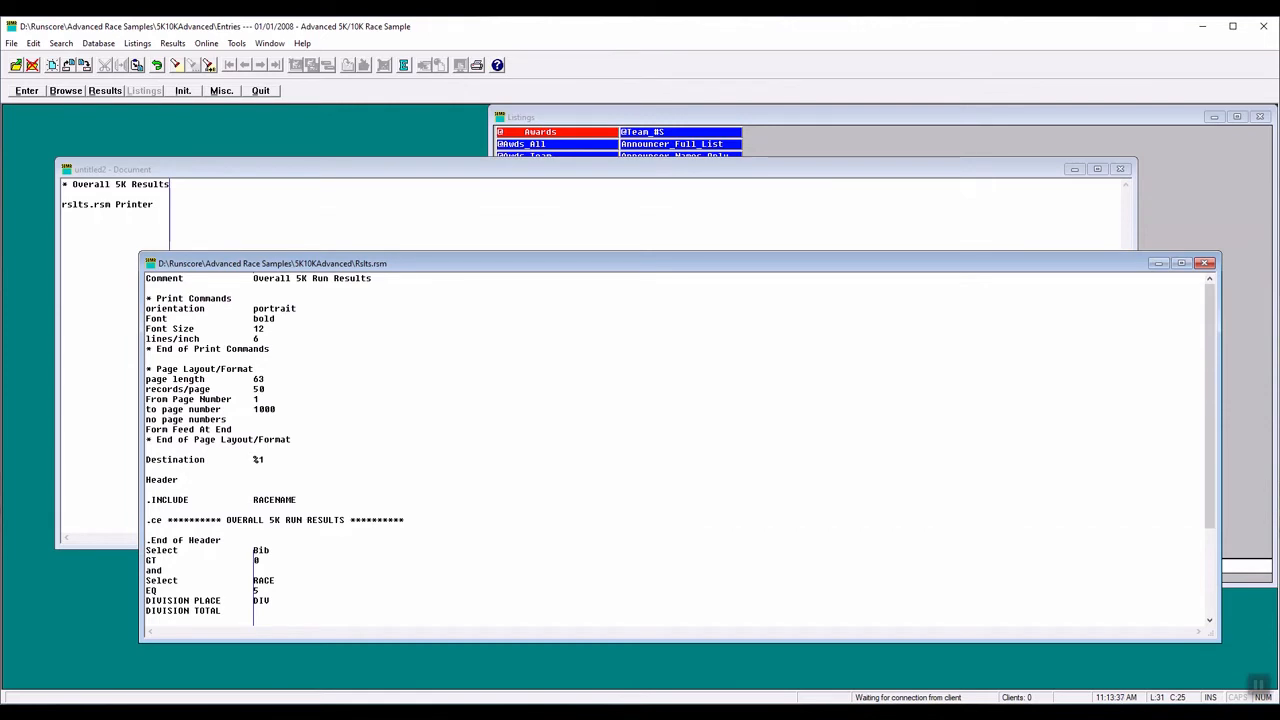
scroll(443, 422, "down", 1)
scroll(253, 618, "down", 2)
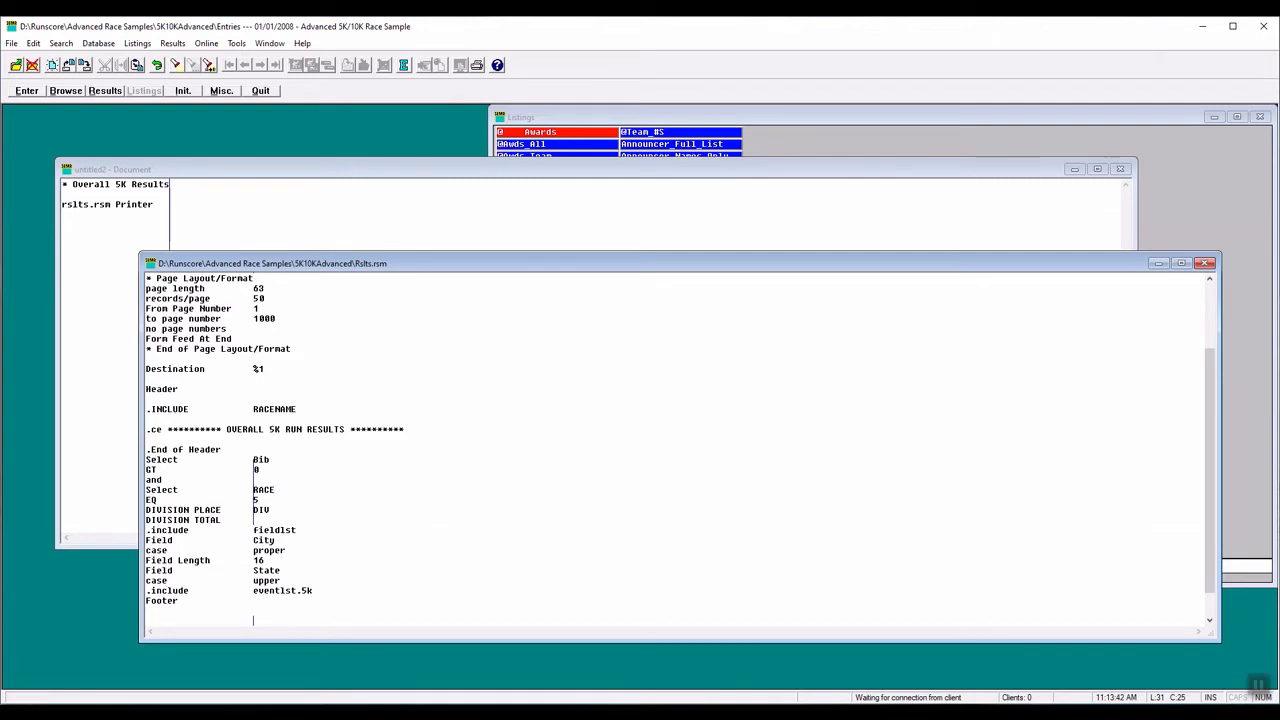
left_click(268, 429)
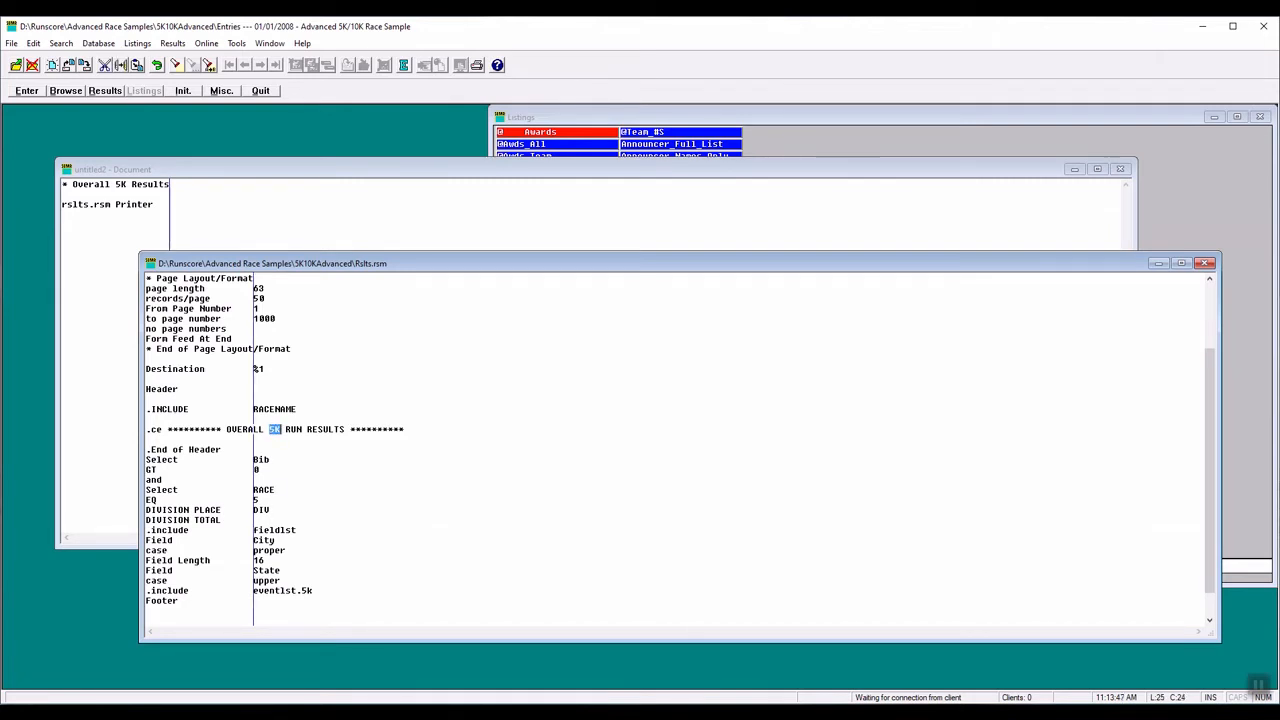
key("Delete")
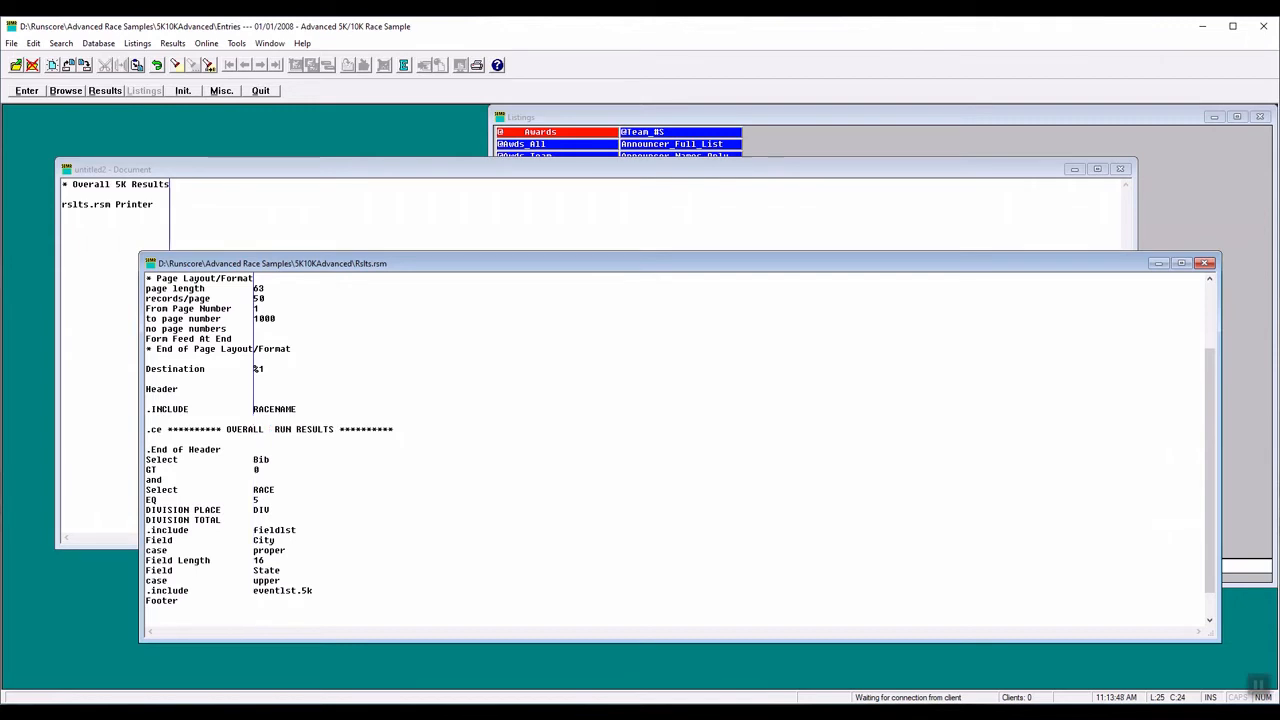
type("%")
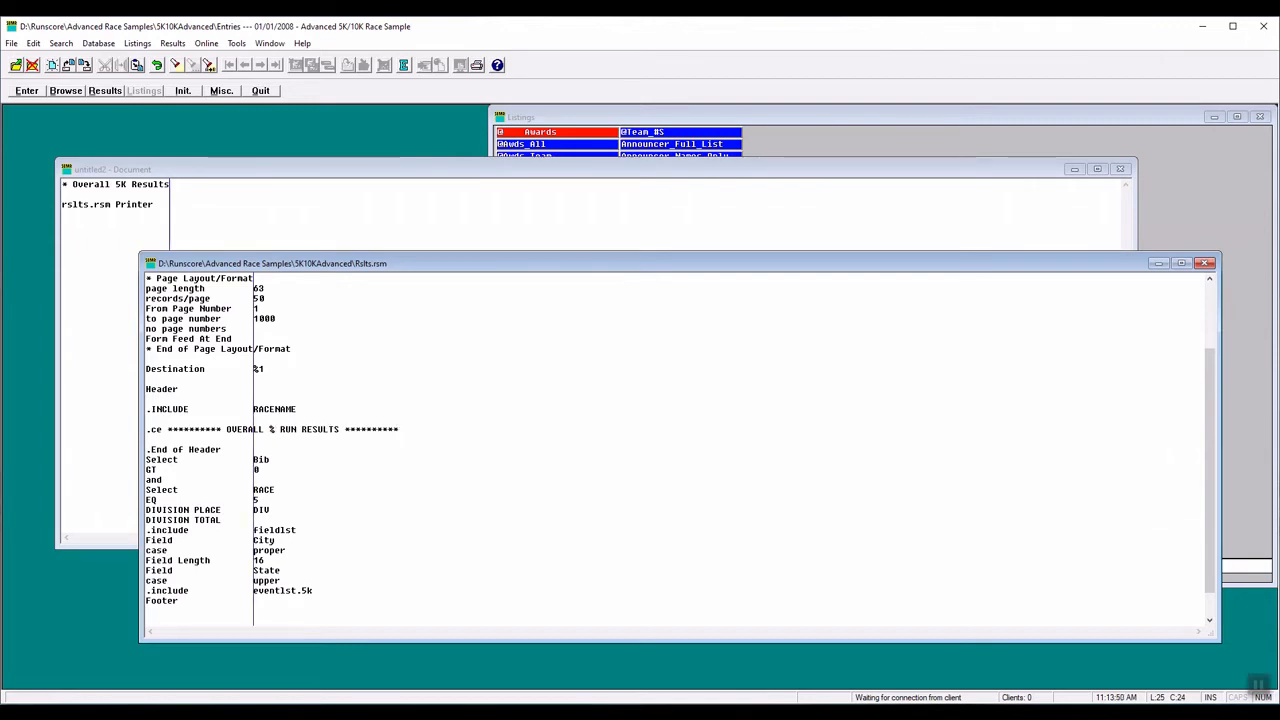
type("2")
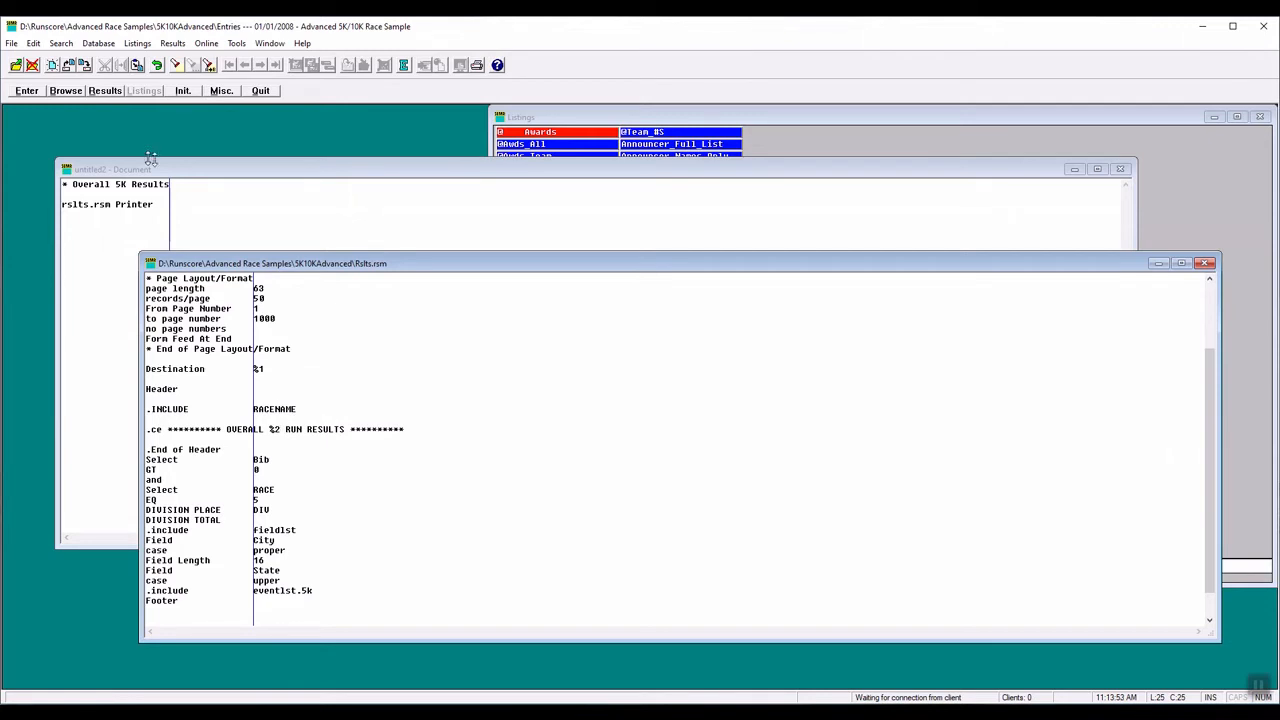
- Append "5K" in quotation marks as the second parameter after Printer on the untitled document's rslts.rsm line
left_click(158, 205)
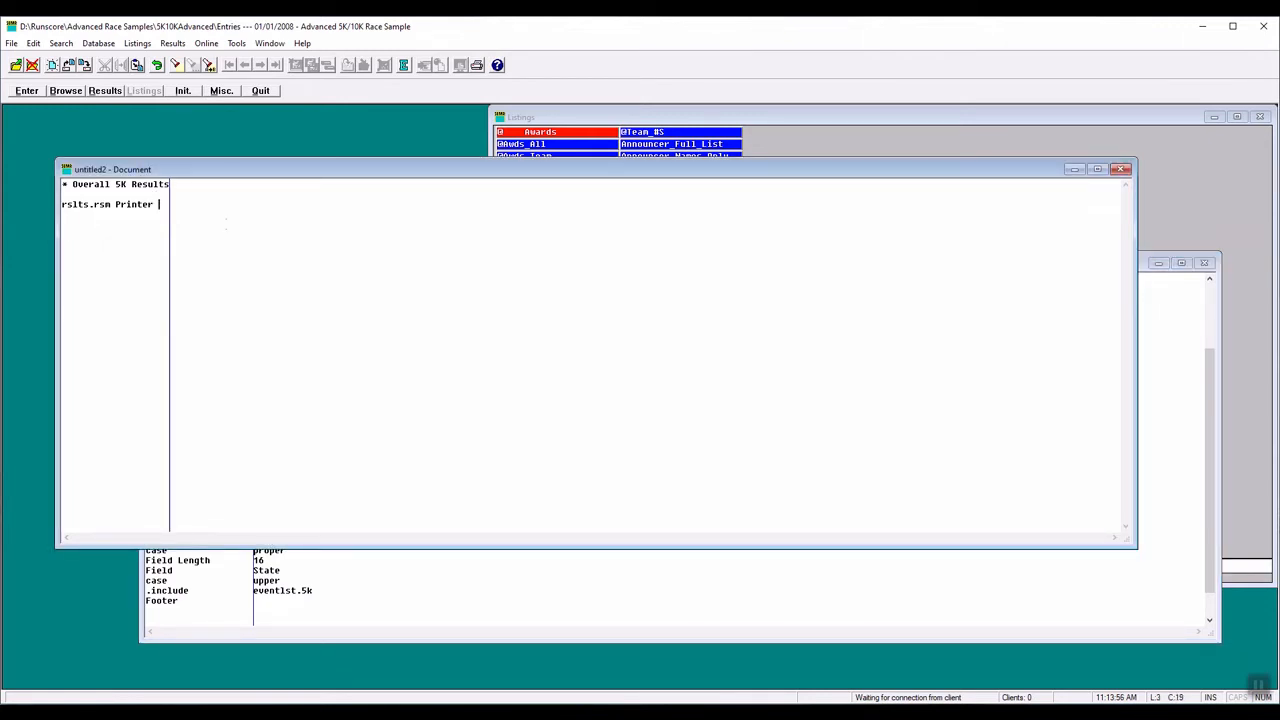
type("5K")
left_click(162, 206)
type("\"5K")
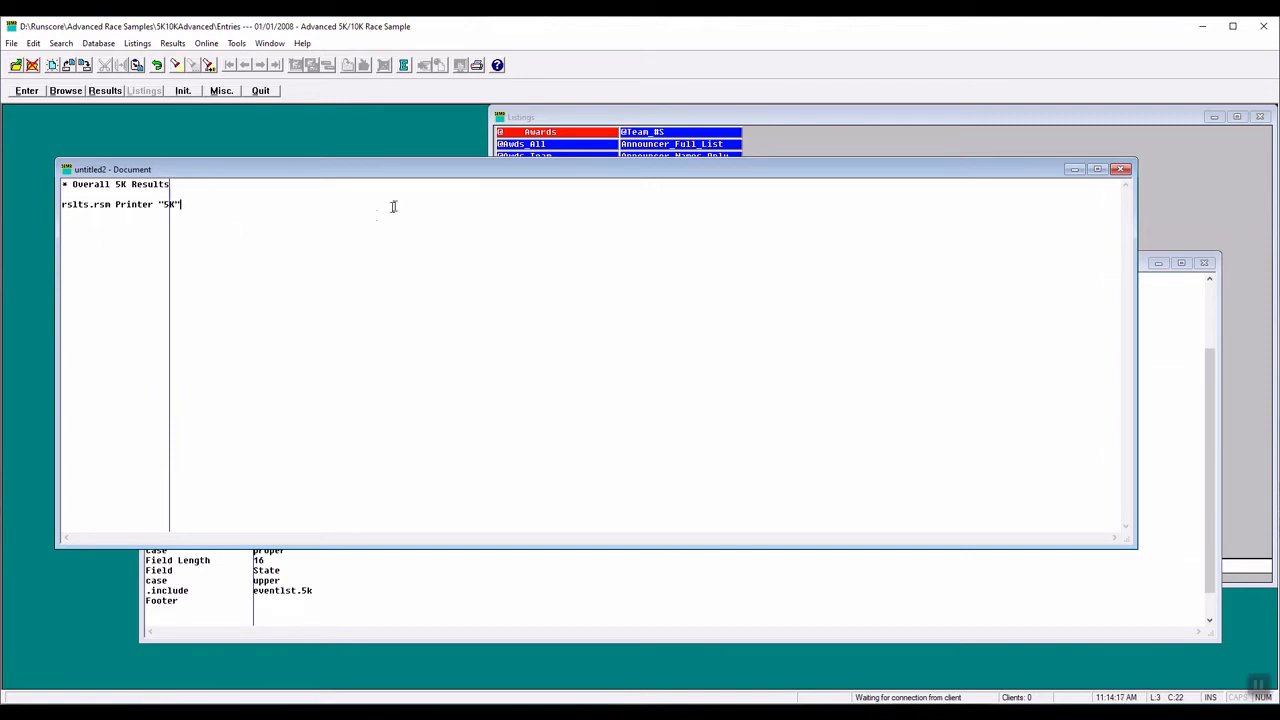
type("\"")
- Delete the word RUN from the centered header title in Rslts.rsm
left_click(463, 577)
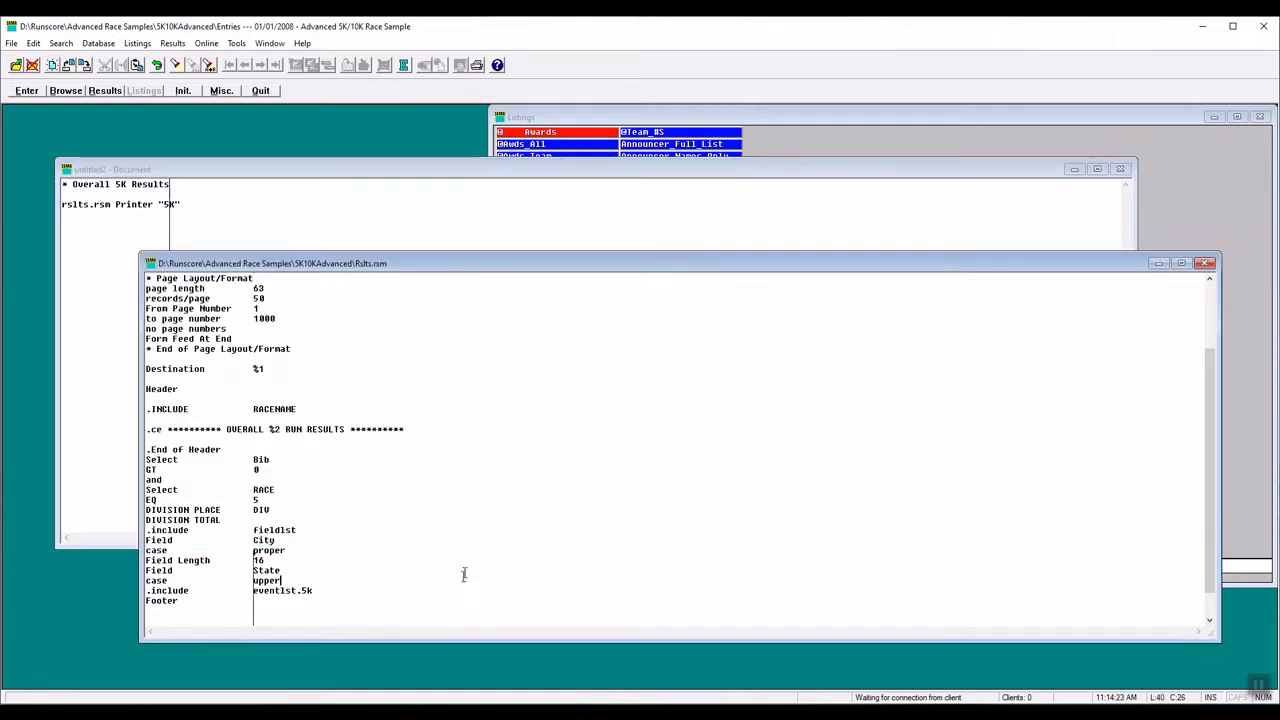
left_click(286, 430)
left_click_drag(286, 430, 302, 430)
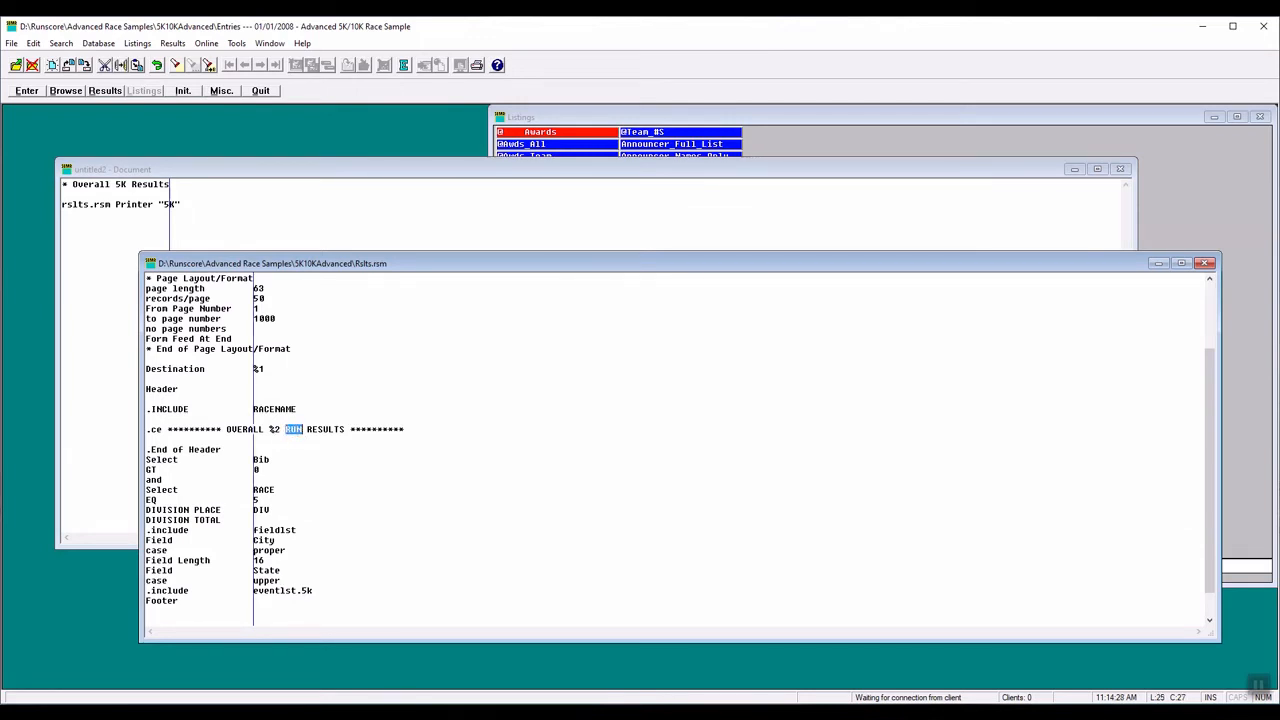
key("Delete")
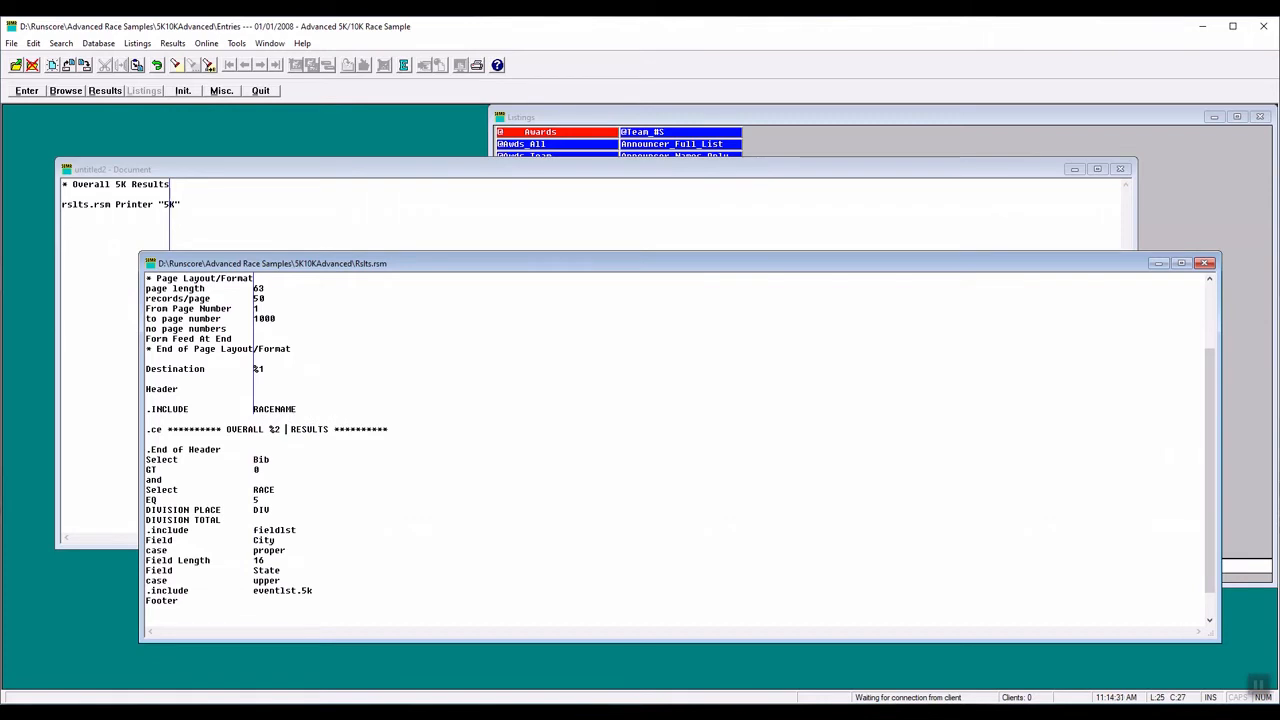
- Insert the parameter %3 before RESULTS in the Rslts.rsm header title and append RUN as the third parameter on the untitled document's rslts.rsm line
type("%3")
left_click(193, 207)
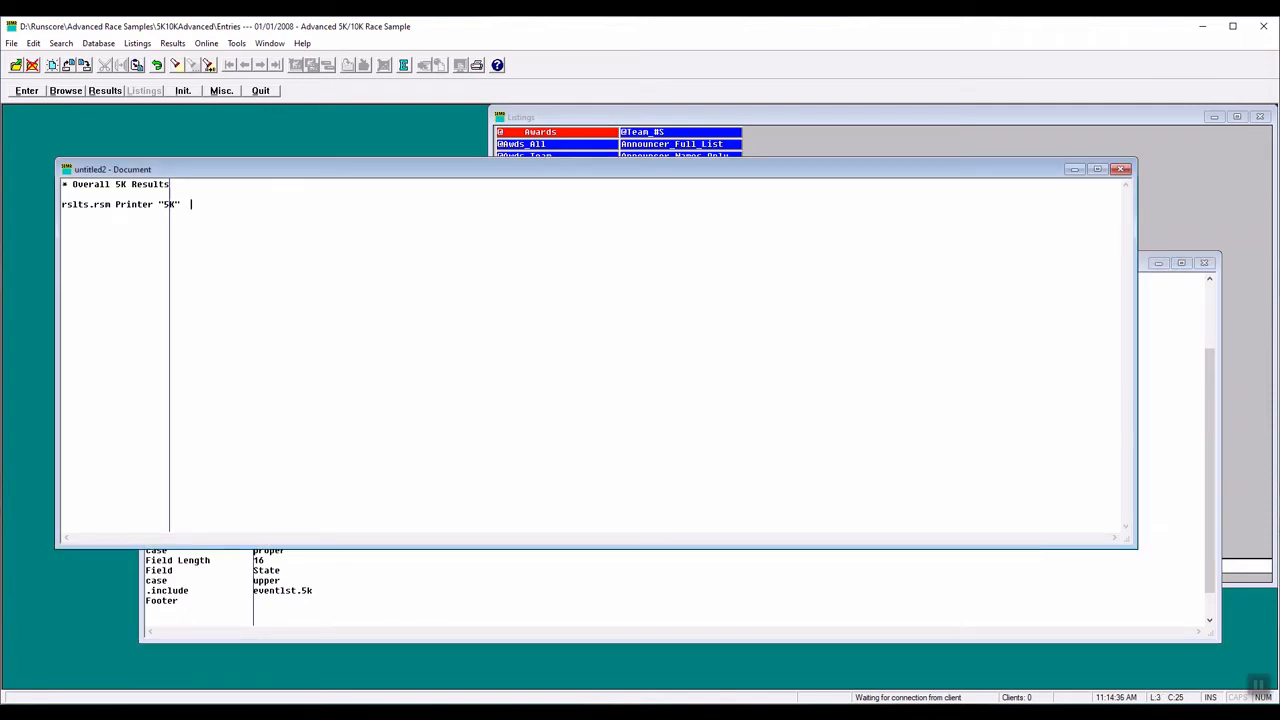
type("RUN")
- Replace the RACE selection value in Rslts.rsm with %4 and append 5 as the fourth parameter on the untitled document's rslts.rsm line
left_click(489, 597)
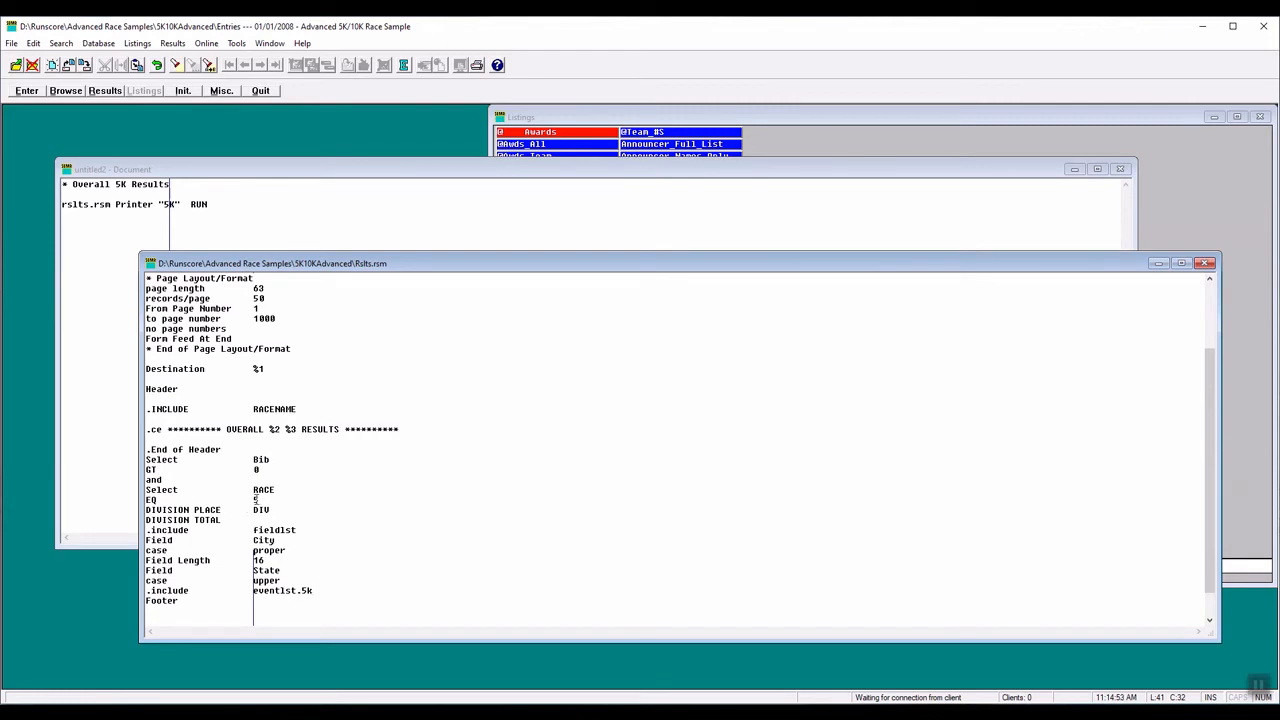
left_click_drag(254, 500, 262, 501)
type("%4")
left_click(241, 203)
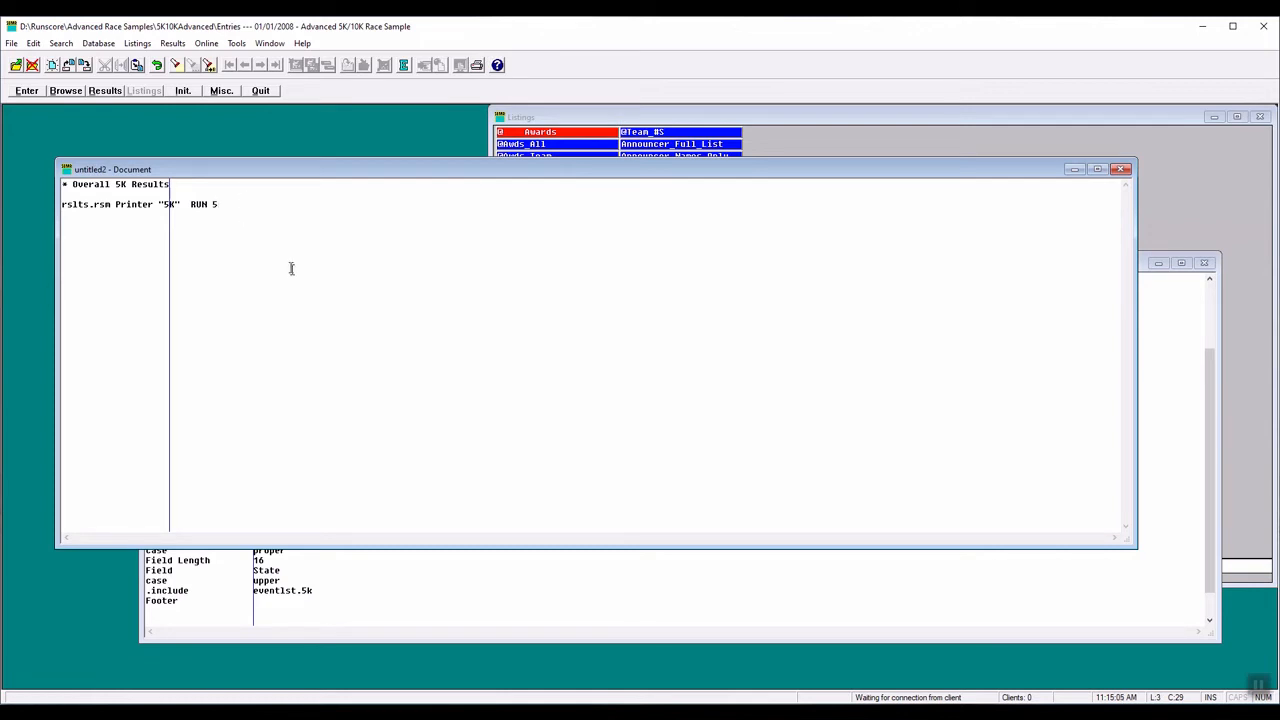
- Replace the included fieldlst in Rslts.rsm with %5 and append fieldlst as the fifth parameter on the untitled document's rslts.rsm line
left_click(439, 575)
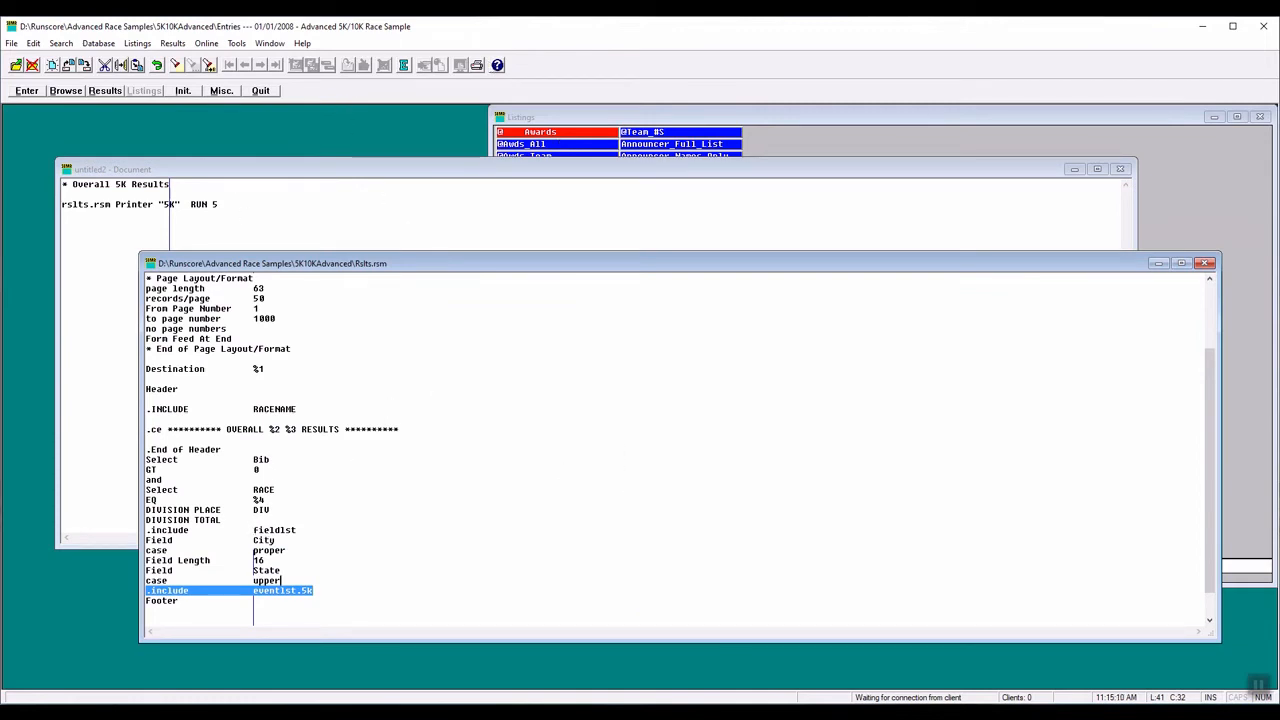
left_click_drag(253, 530, 298, 530)
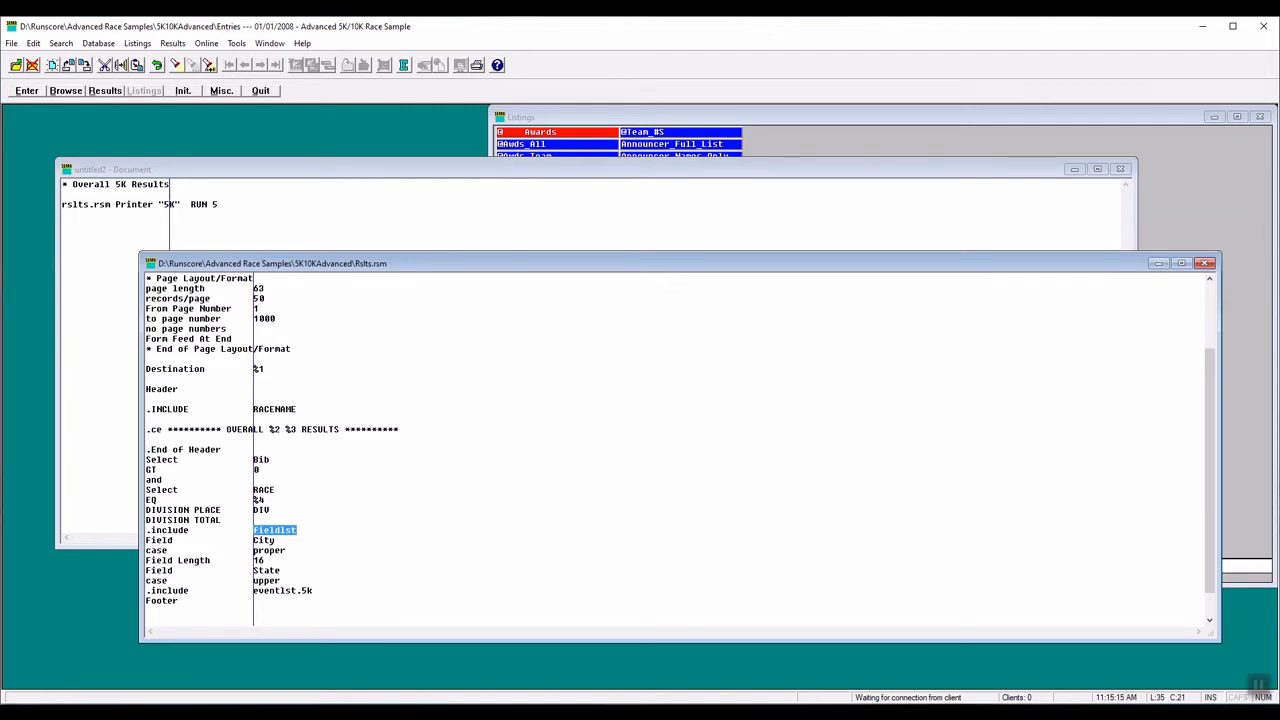
key("Delete")
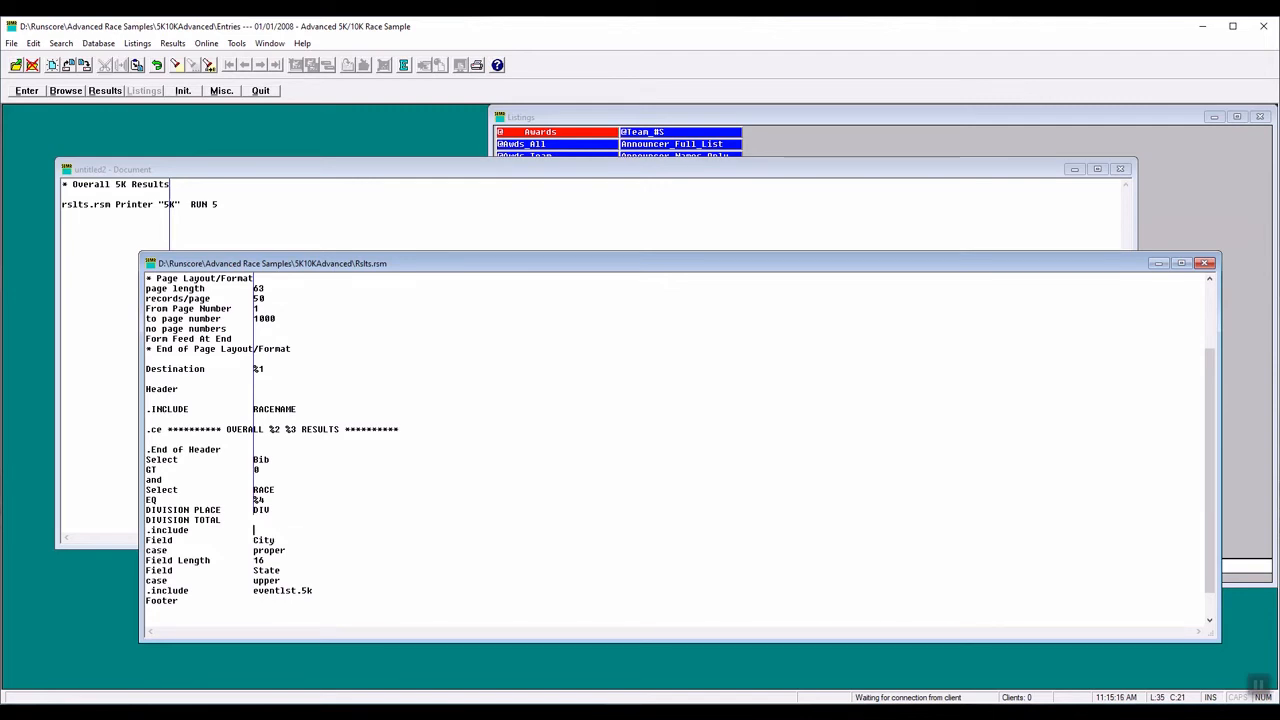
type("%5")
left_click(254, 245)
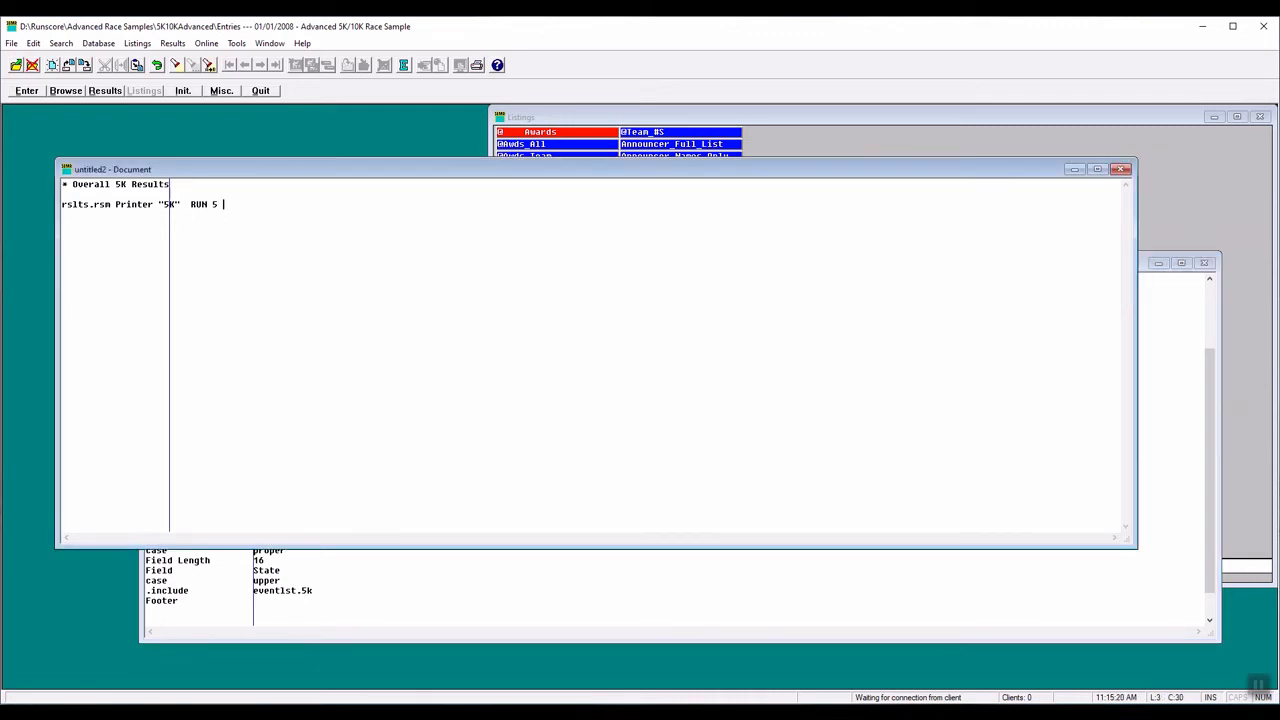
type("Fieldlst")
- Replace the included eventlst.5k in Rslts.rsm with %6 and append eventlst.5k as the sixth parameter on the untitled document's rslts.rsm line
left_click(460, 590)
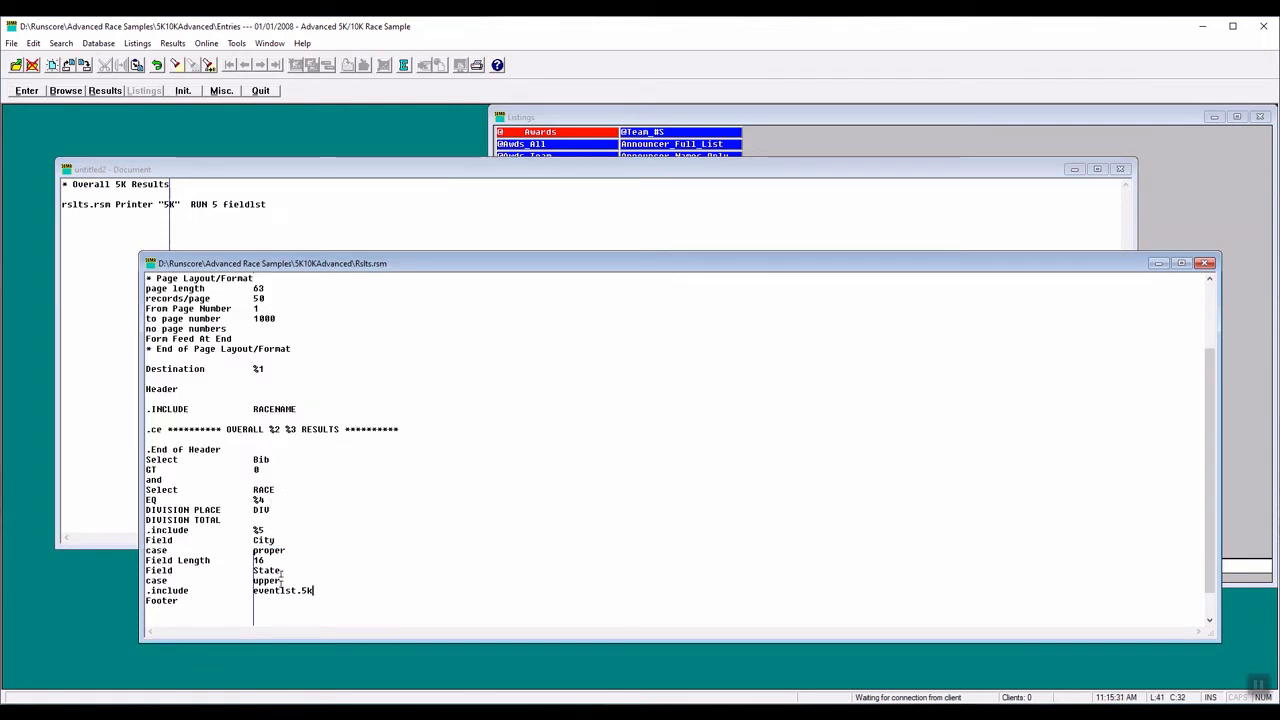
left_click_drag(254, 590, 314, 590)
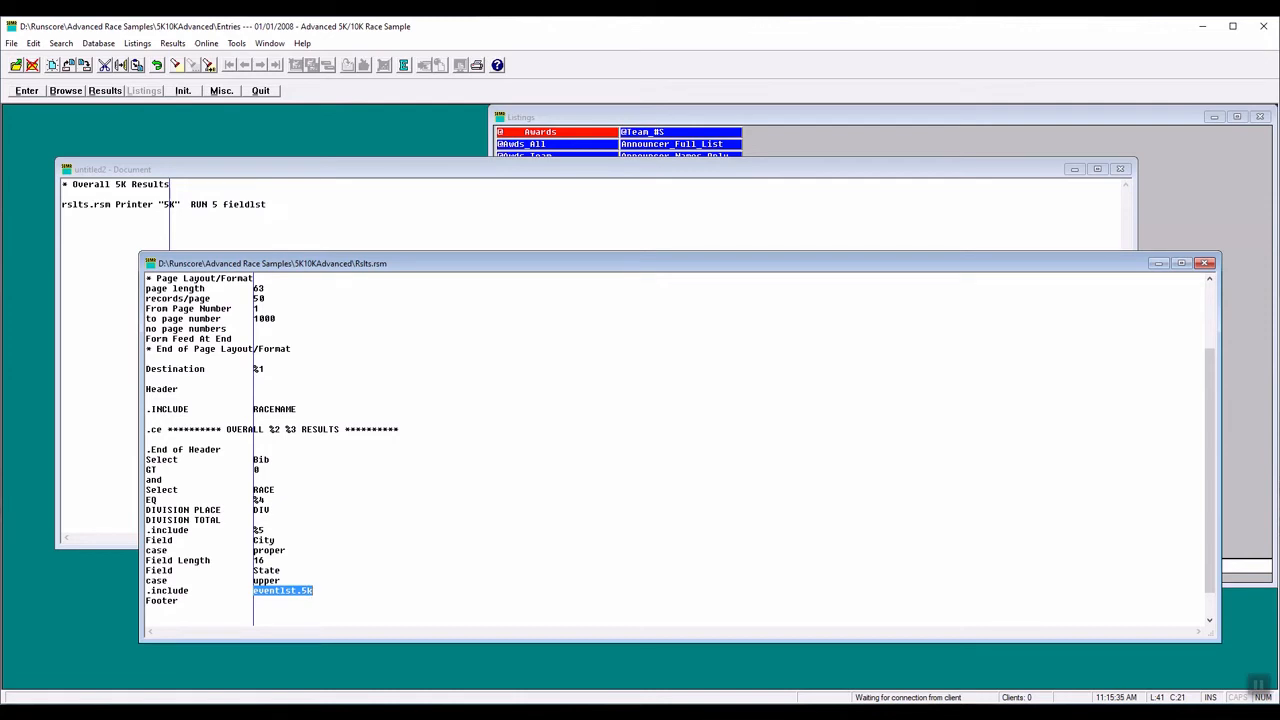
key("Delete")
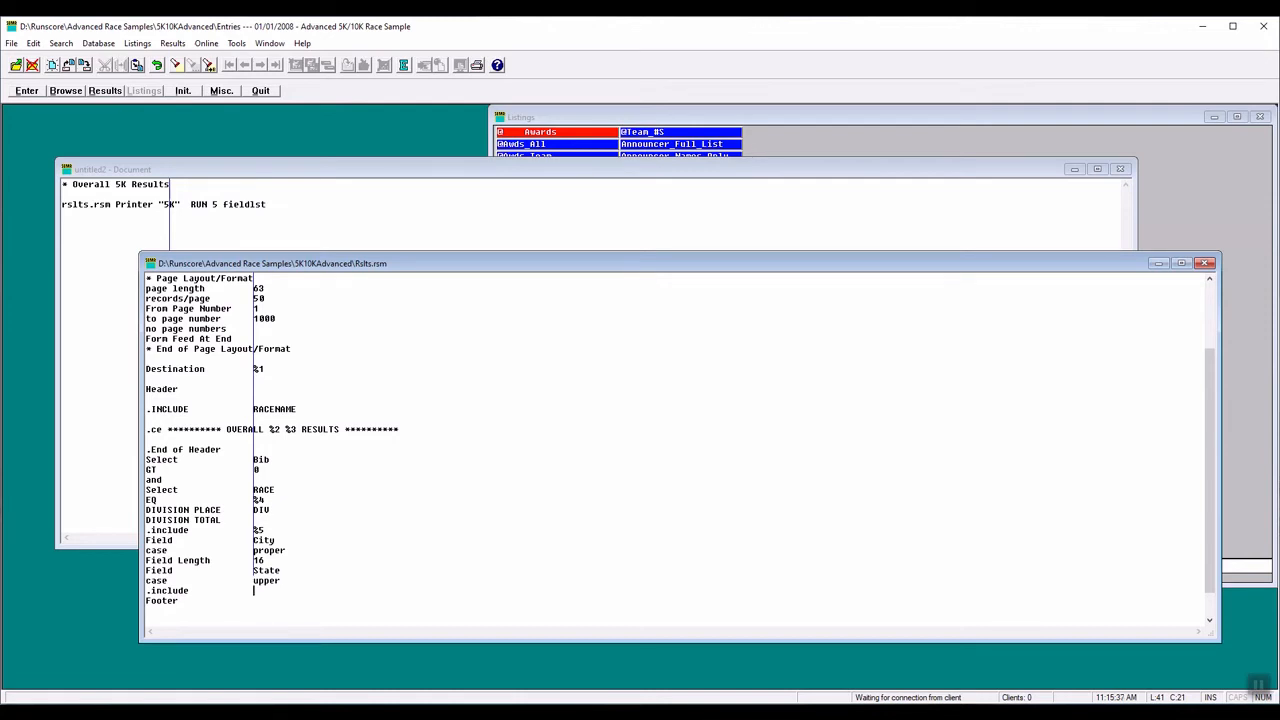
type("%6")
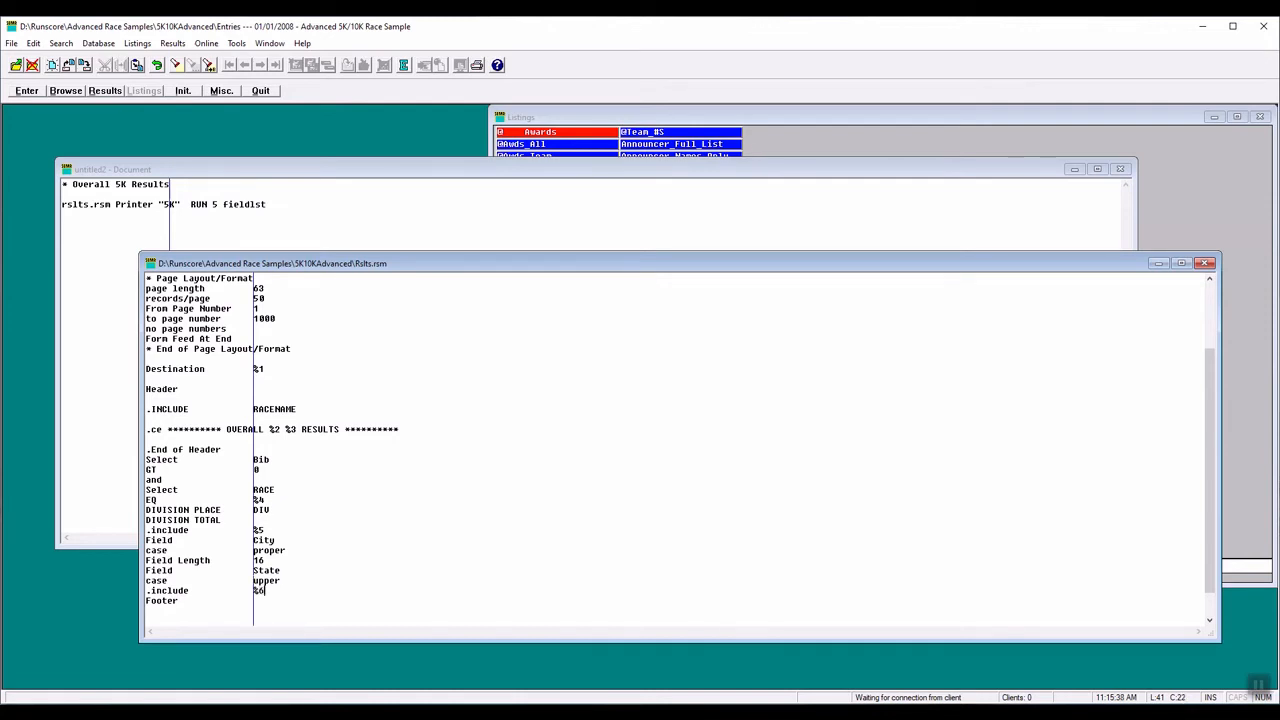
left_click(285, 200)
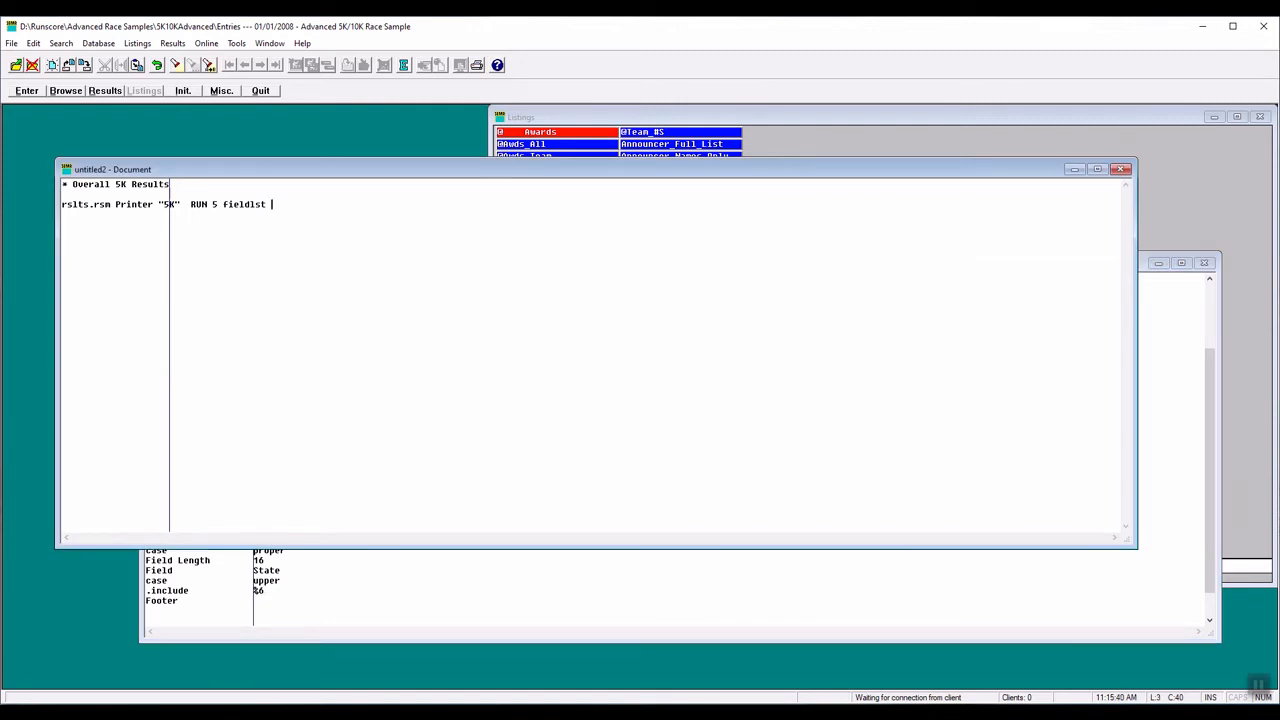
type("eventlst.5k")
left_click(366, 553)
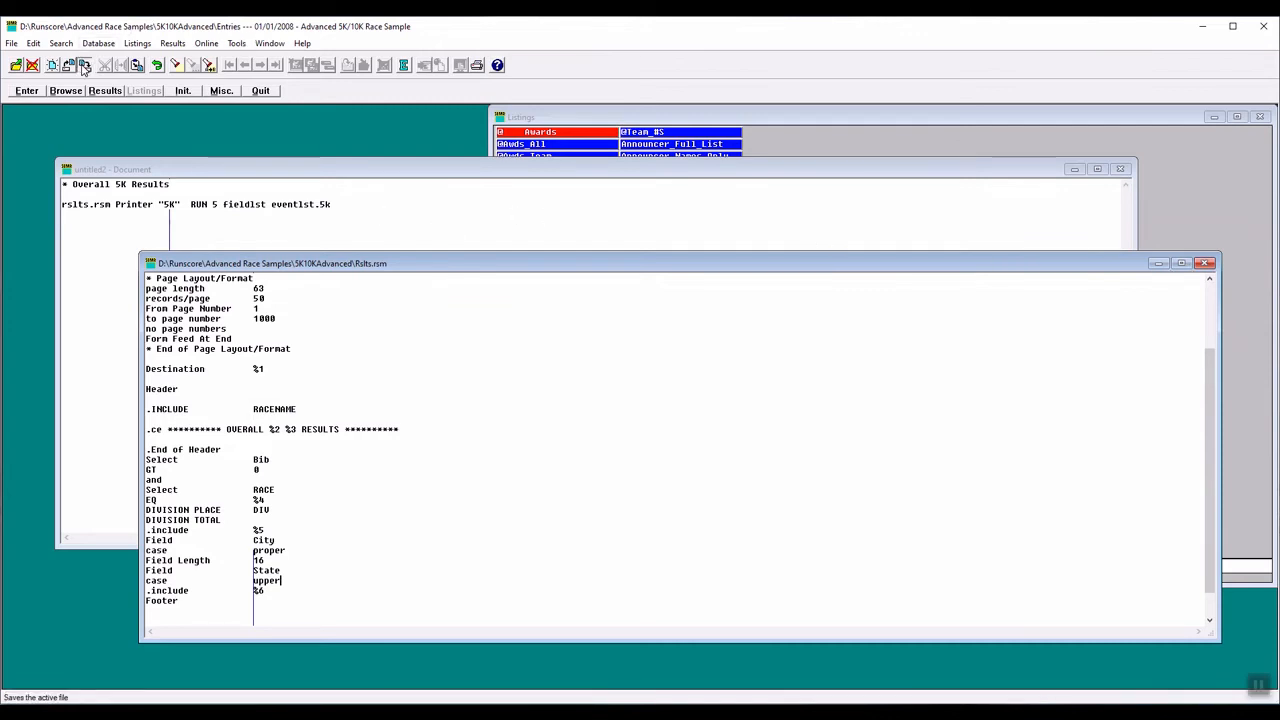
left_click(85, 69)
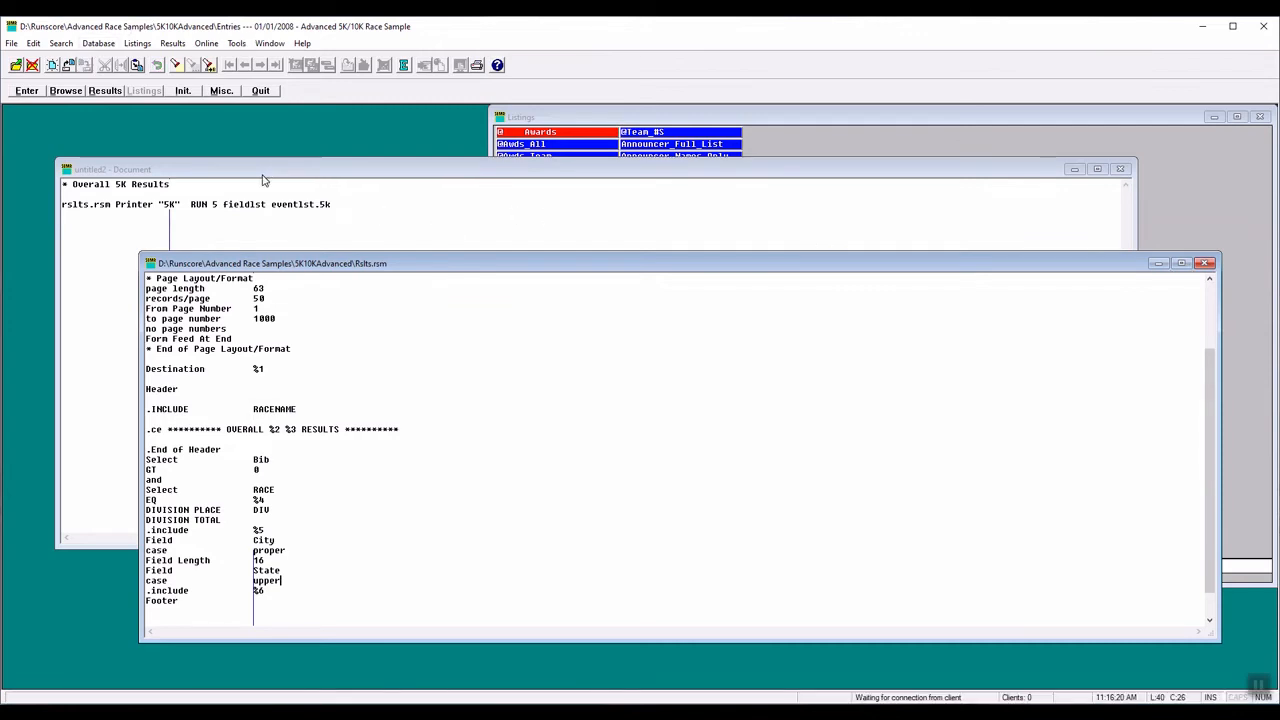
left_click(263, 180)
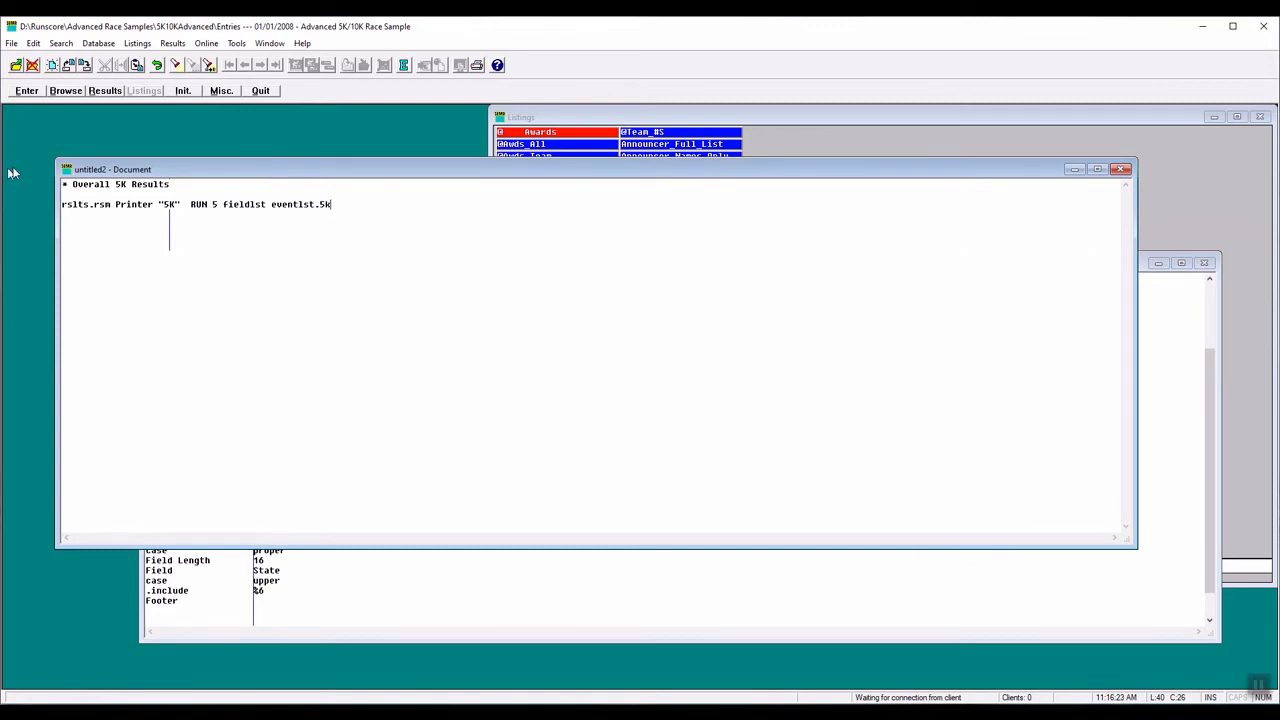
left_click(85, 67)
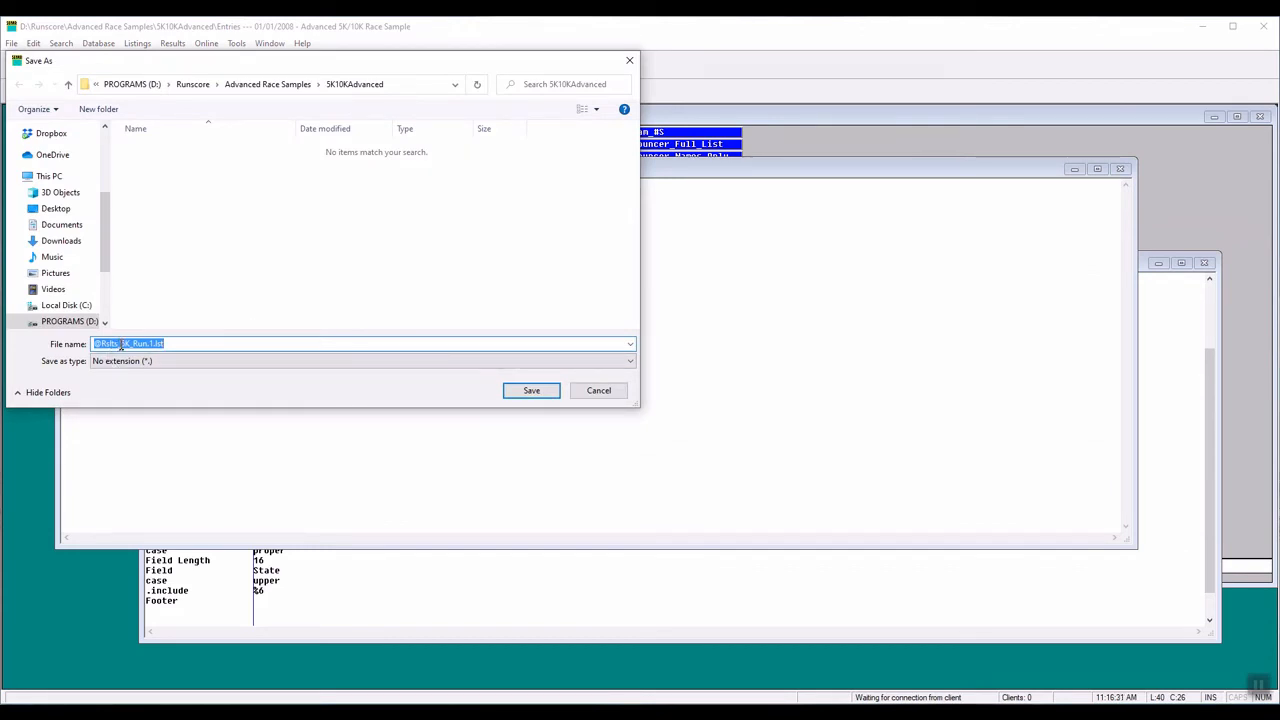
left_click_drag(149, 344, 193, 344)
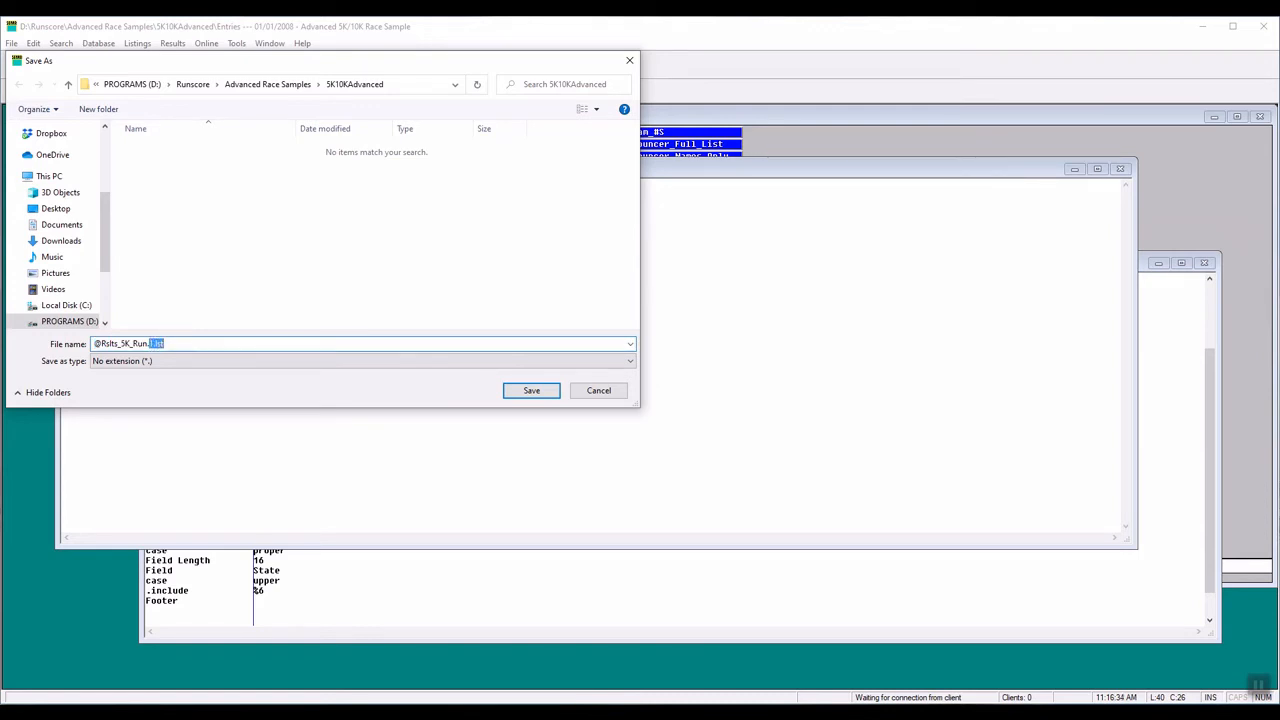
type("lst")
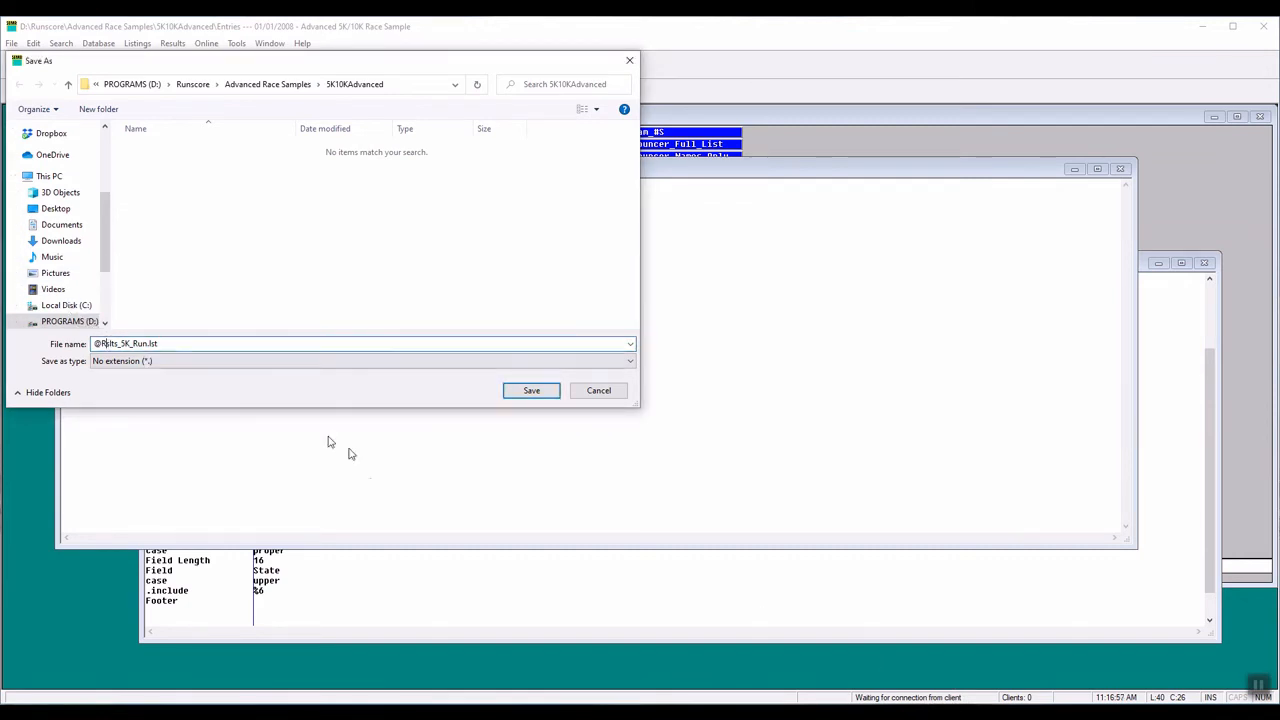
type("e")
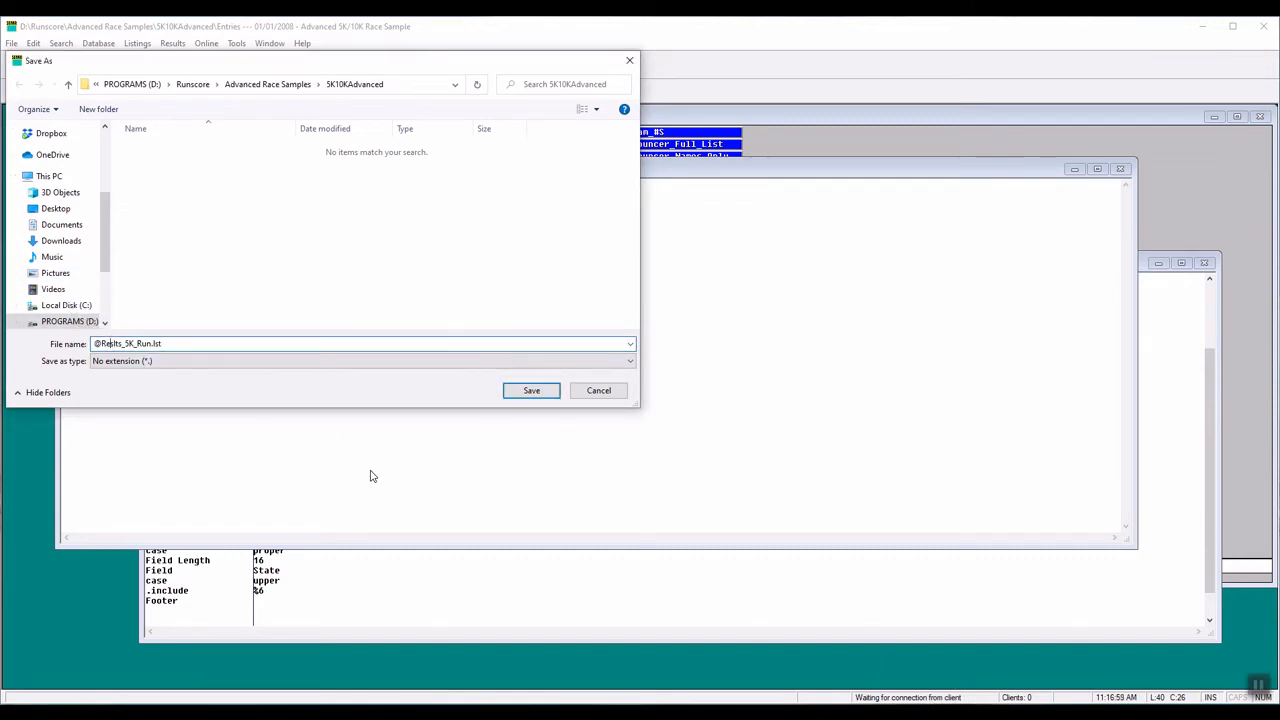
type("sul")
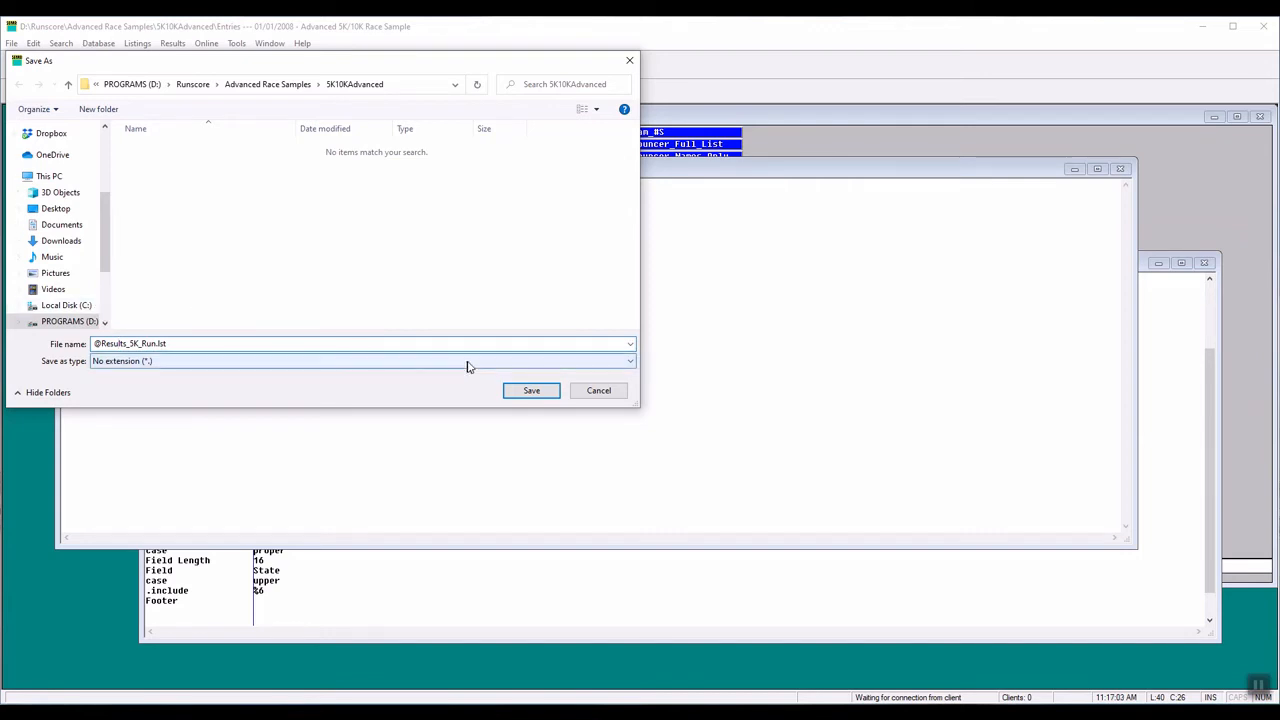
left_click(535, 392)
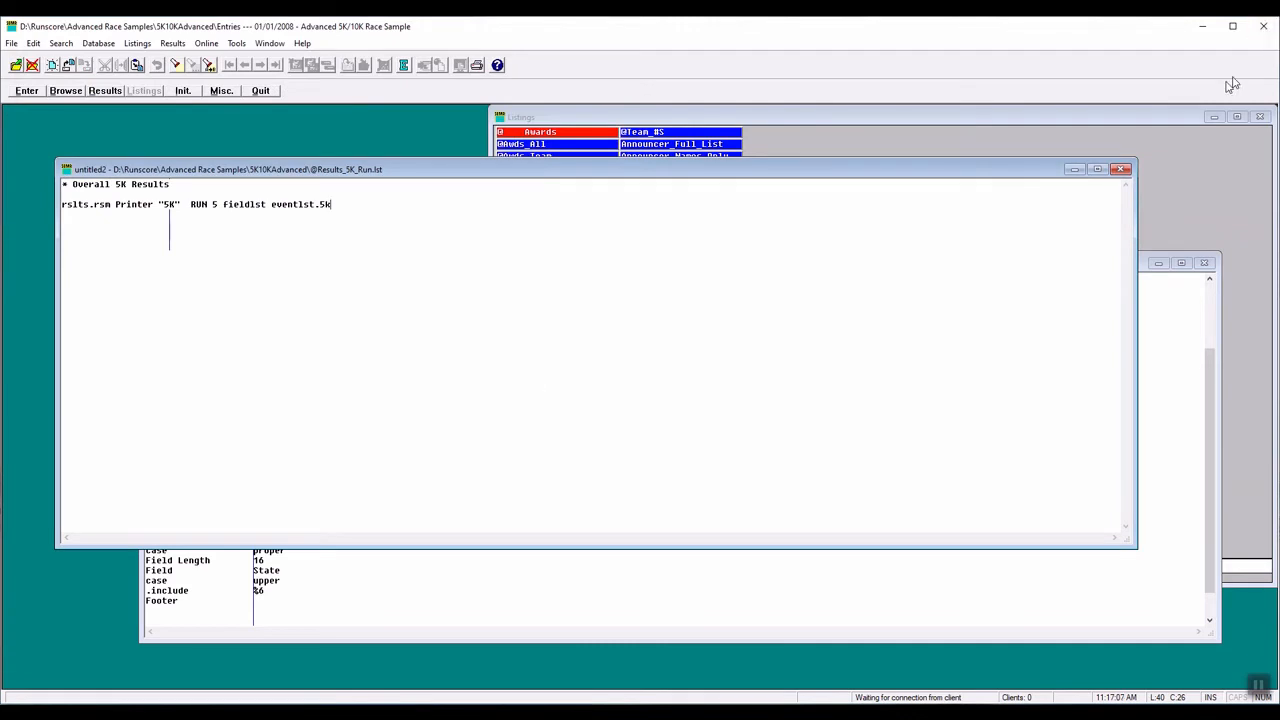
left_click(1176, 119)
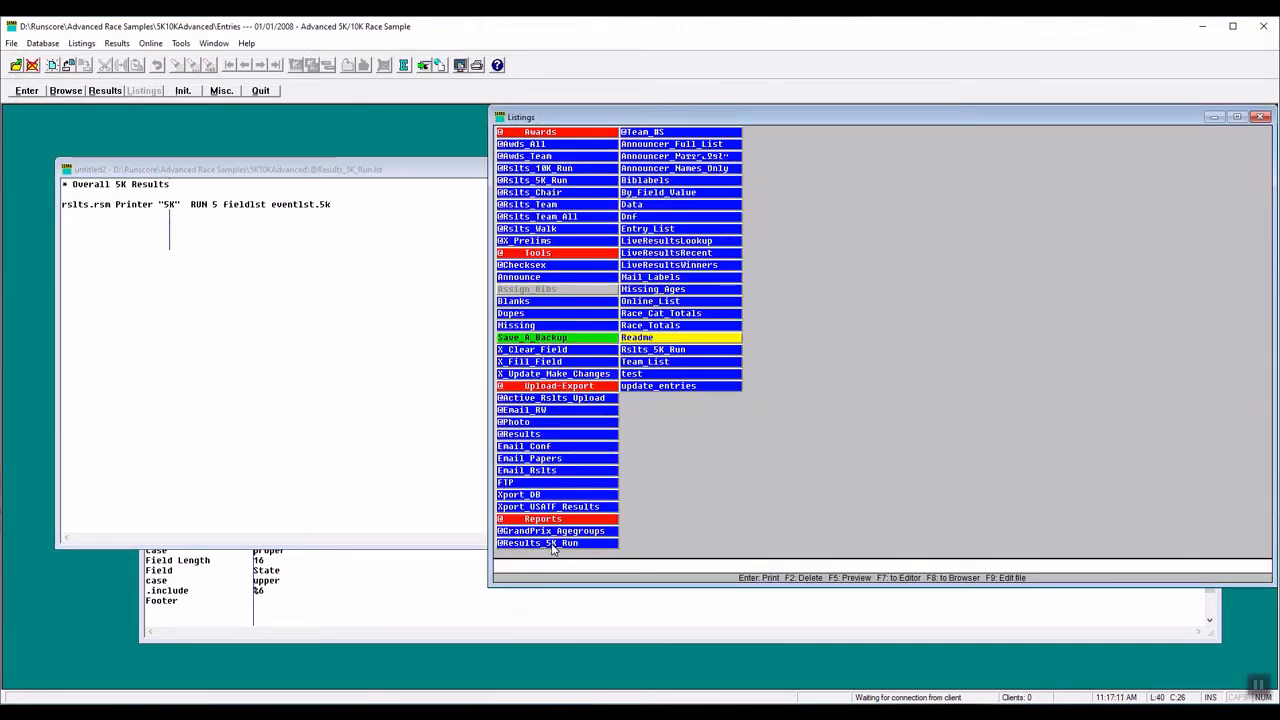
left_click(553, 546)
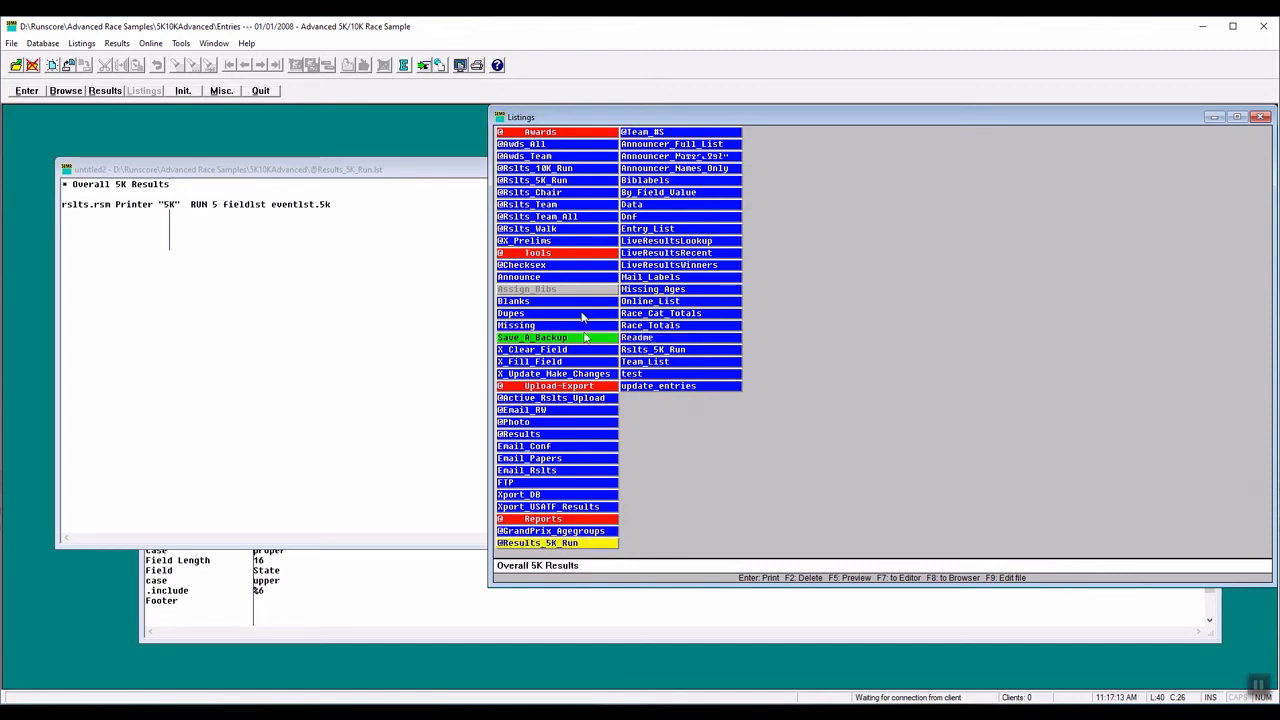
left_click(403, 65)
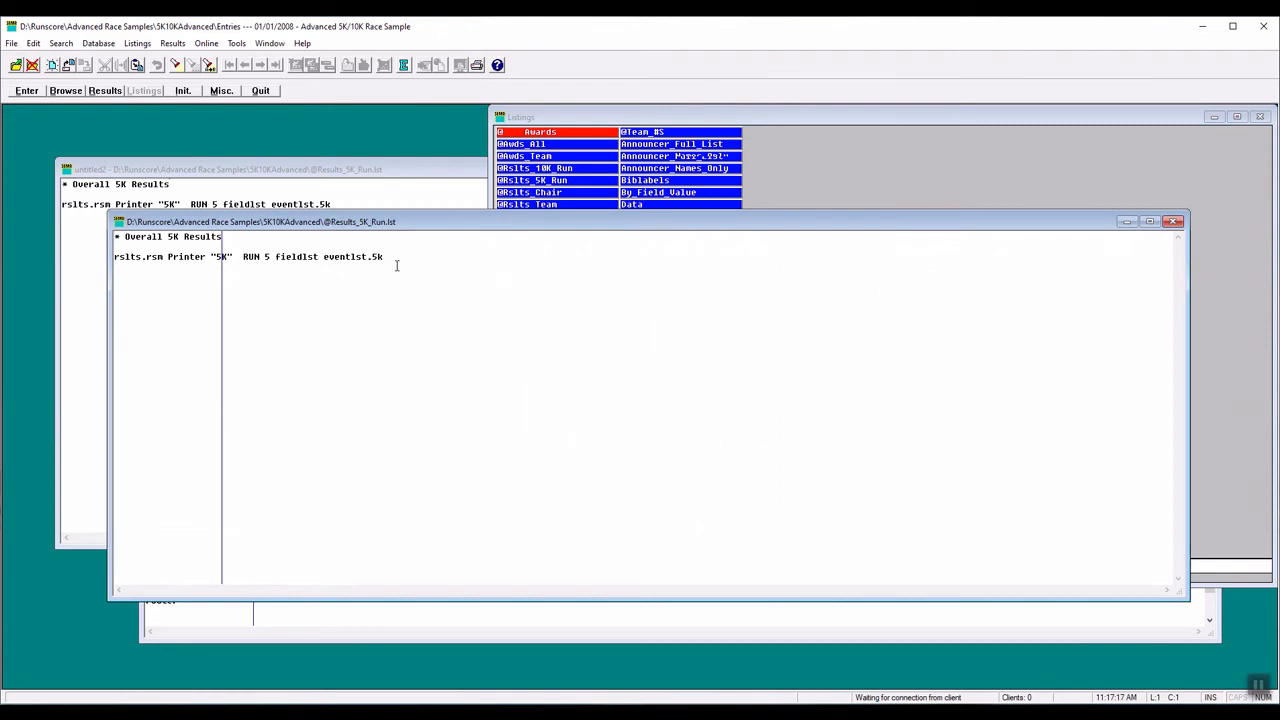
left_click(1175, 222)
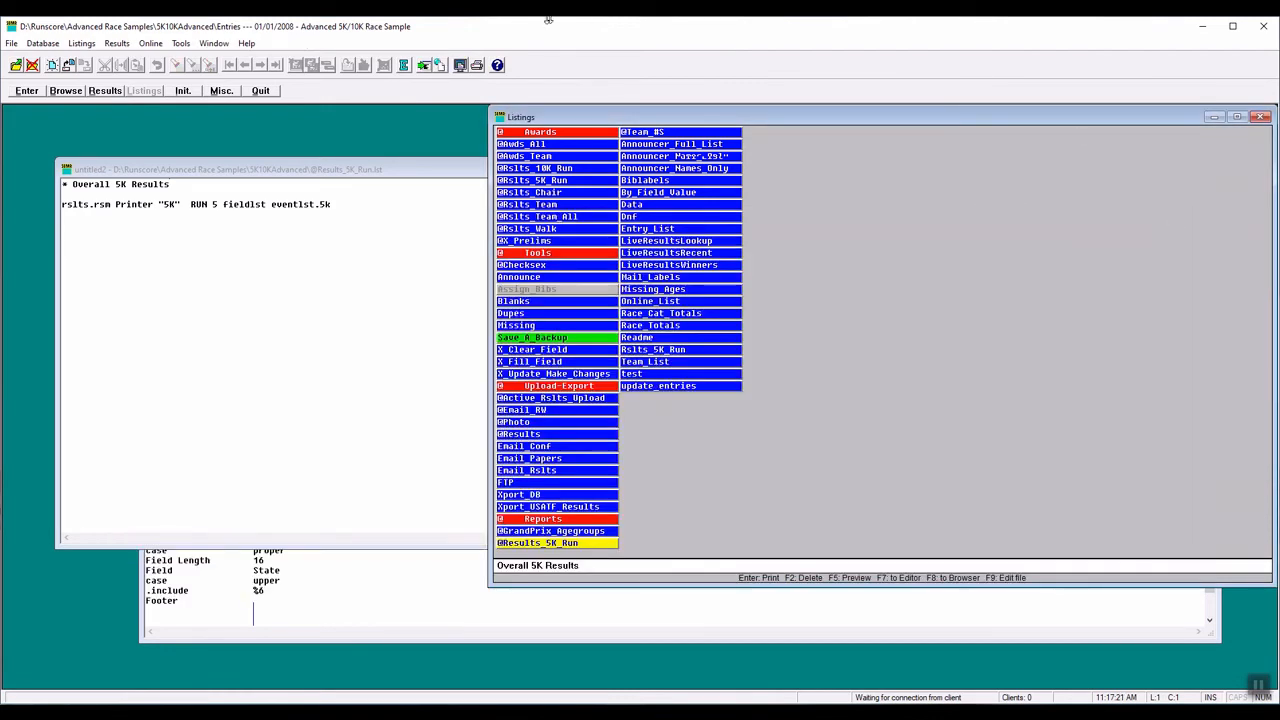
left_click(424, 65)
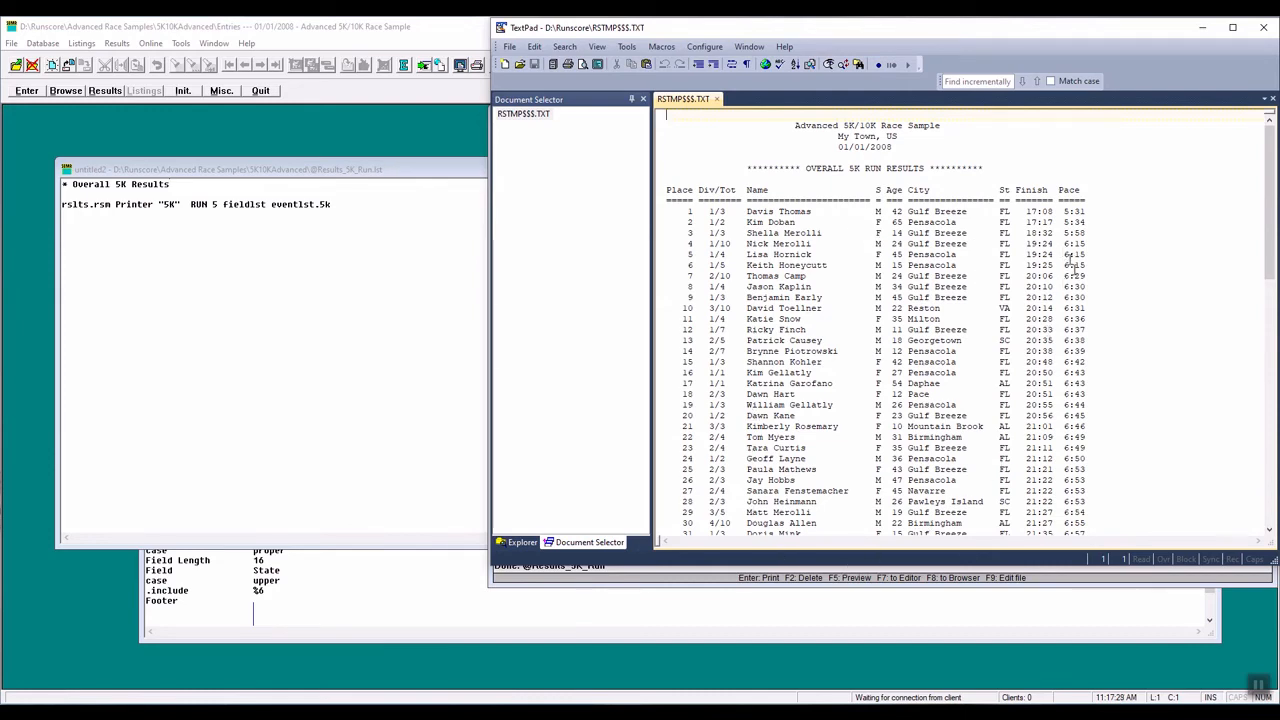
scroll(960, 320, "down", 4)
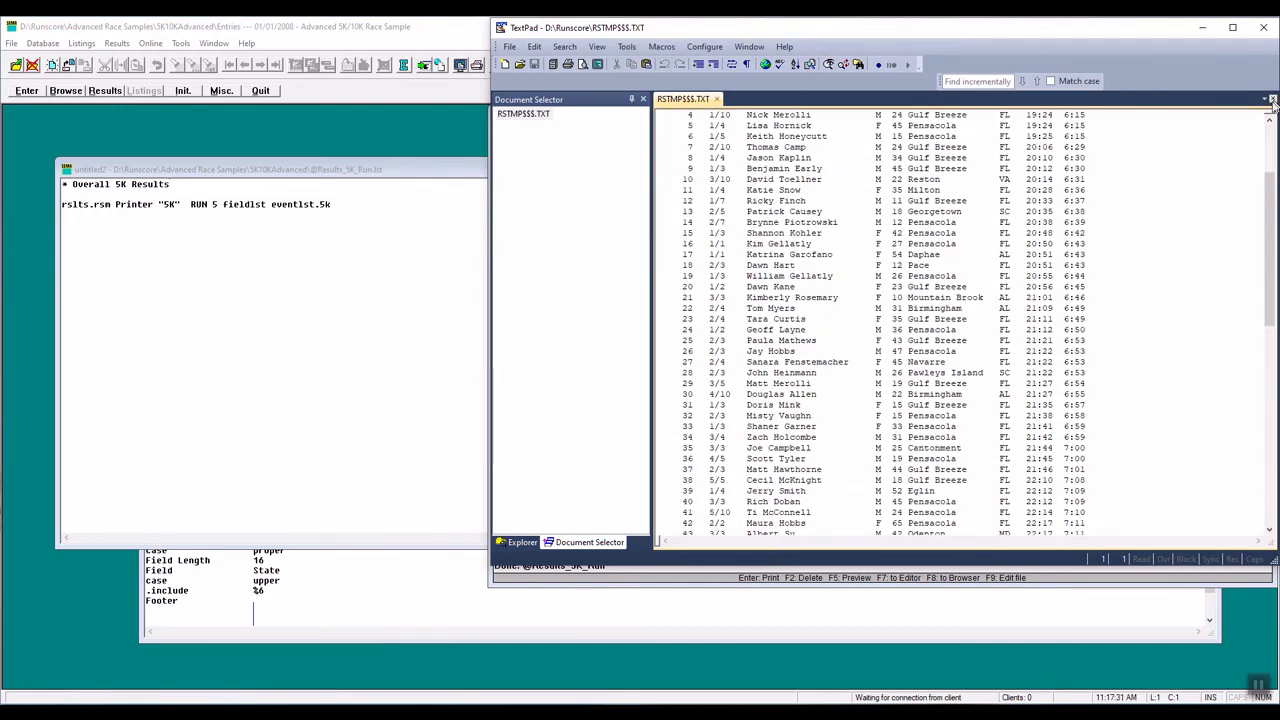
left_click(1264, 27)
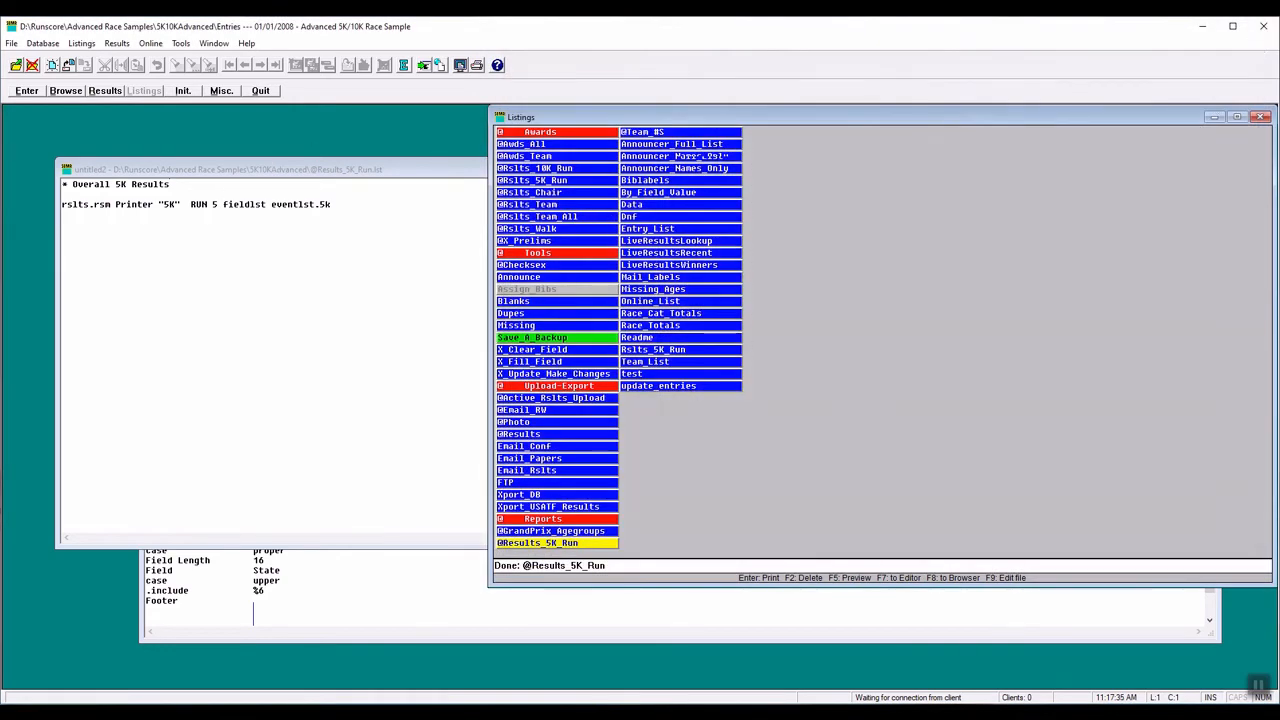
- Change the calling listing's comment to Overall 10K Results and its second parameter to 10K without quotation marks
key("F7")
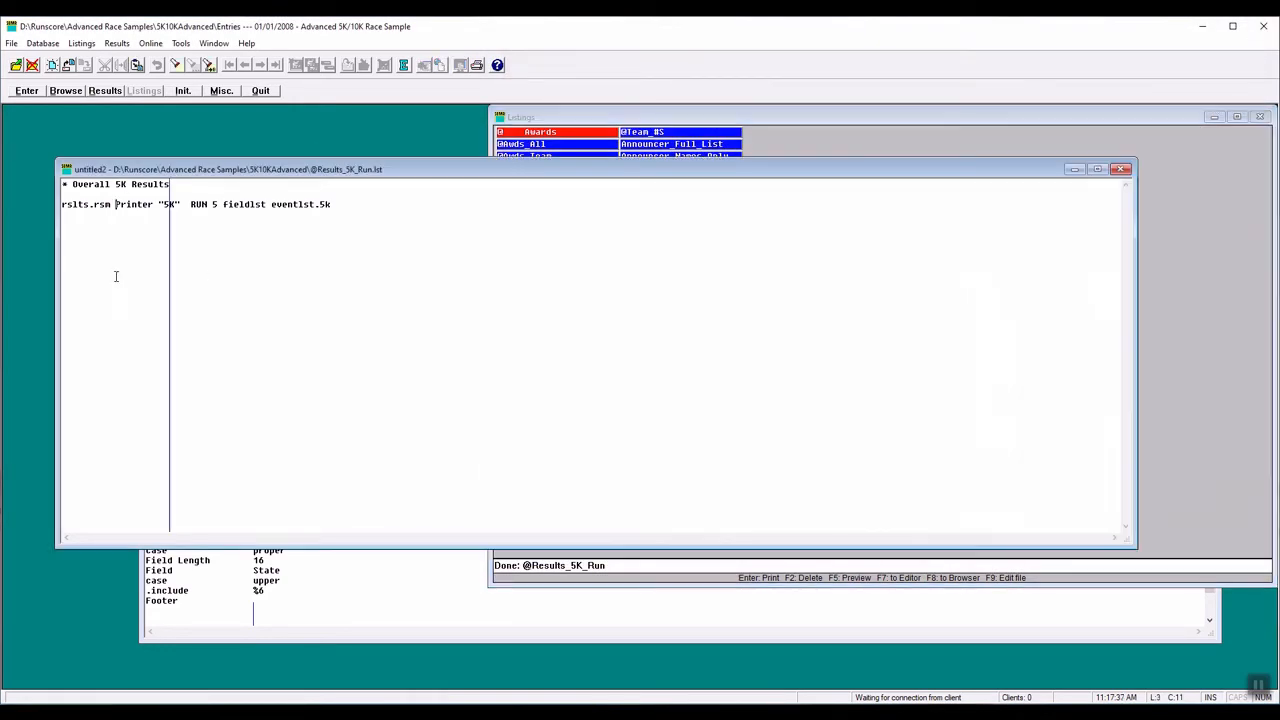
double_click(120, 185)
type("10")
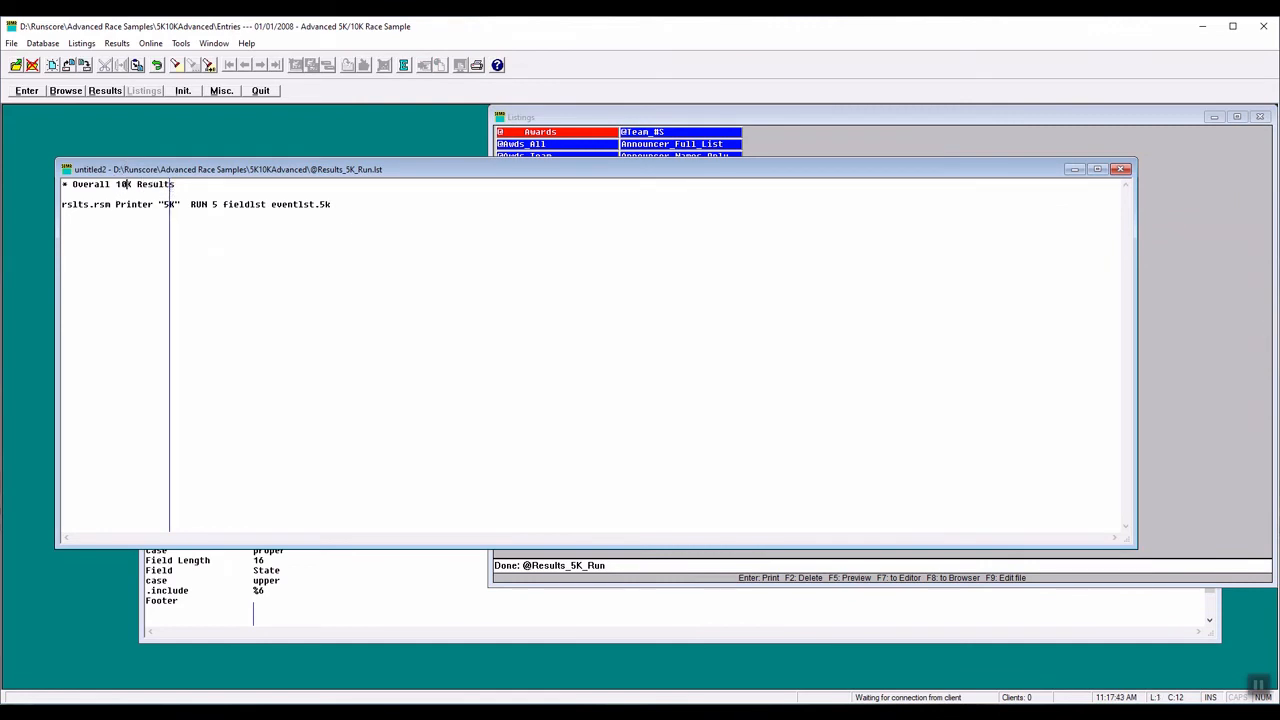
left_click_drag(166, 204, 159, 204)
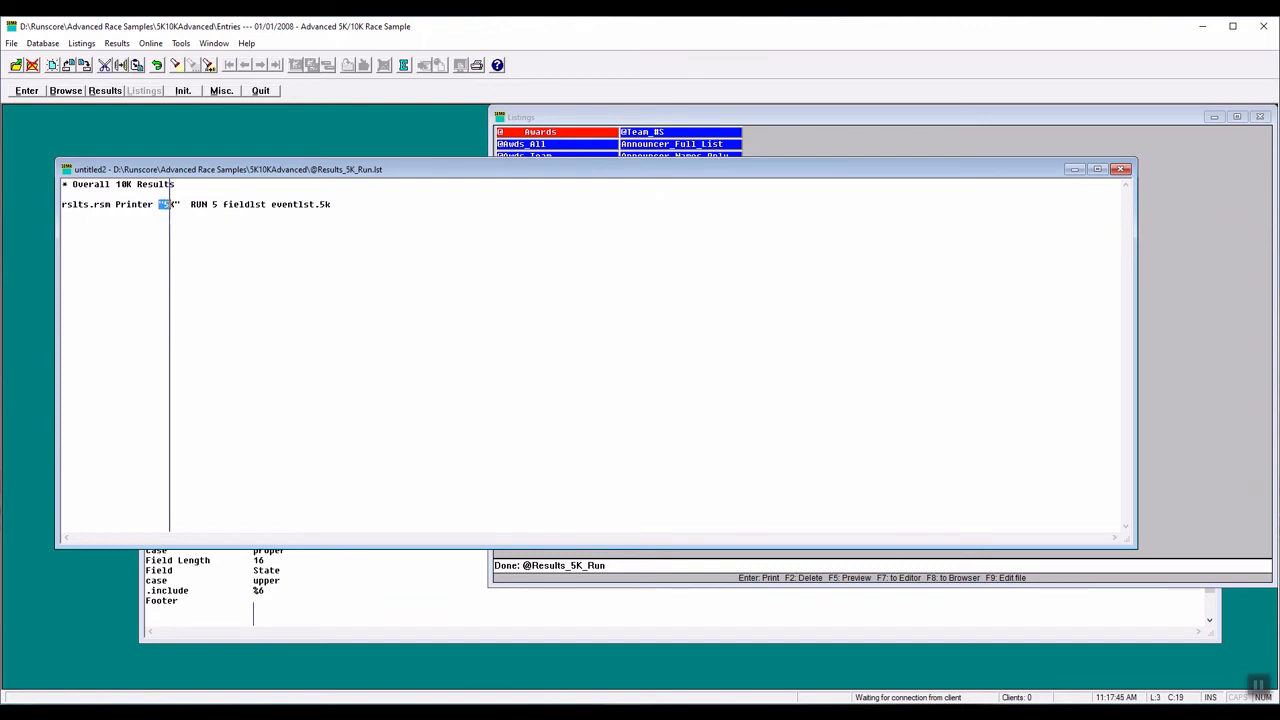
type("10")
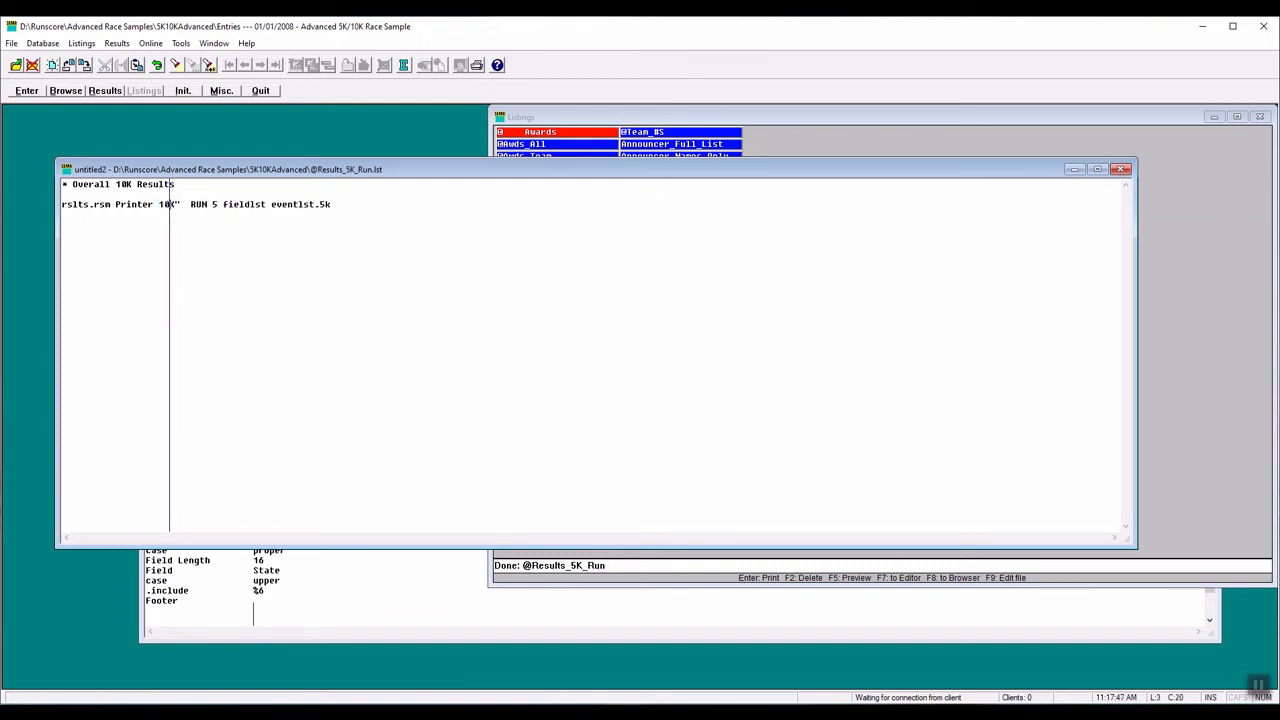
key("Right")
key("Delete")
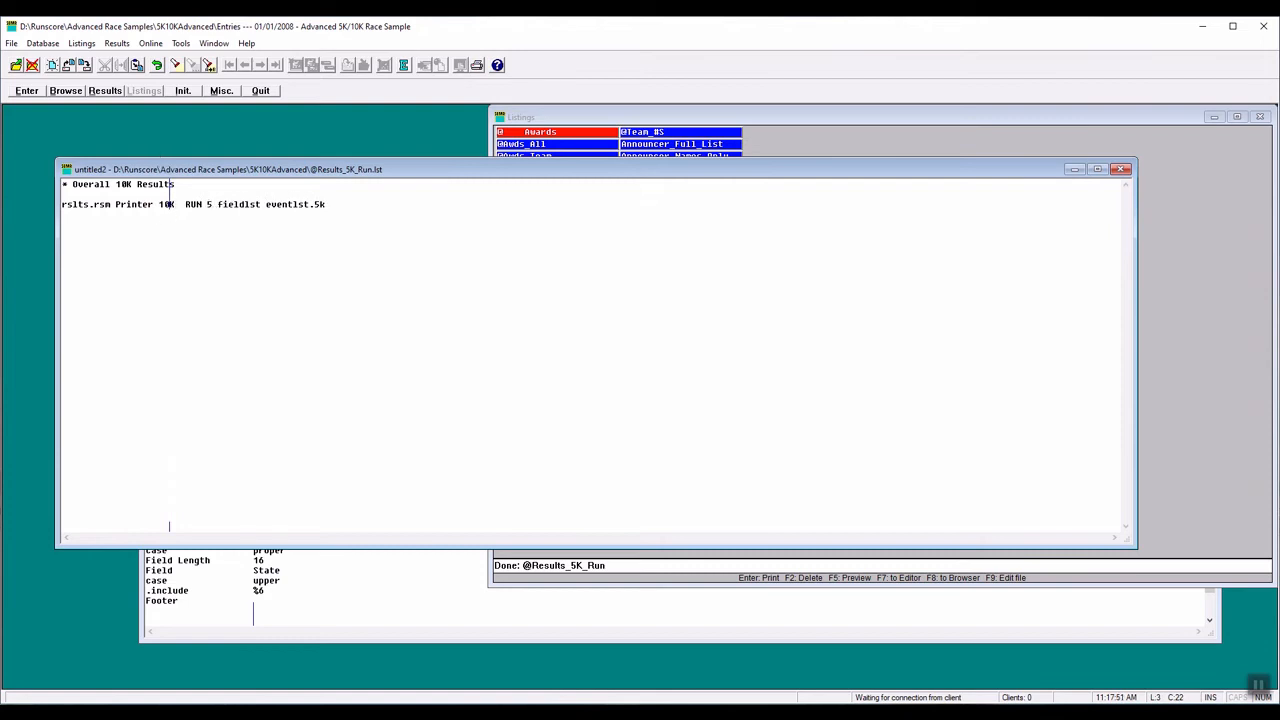
- Replace the fourth parameter on the rslts.rsm line, after RUN, with r
key("Right")
key("Right")
key("Right")
key("Right")
key("Right")
key("Right")
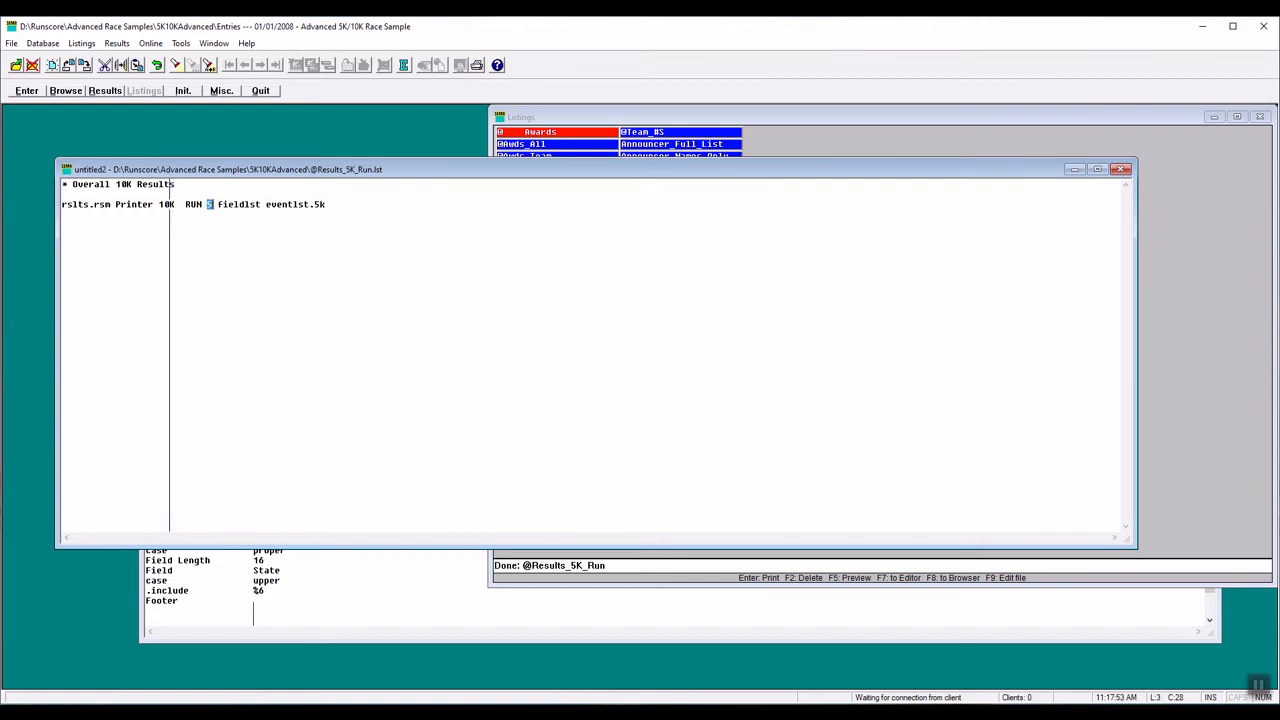
type("r")
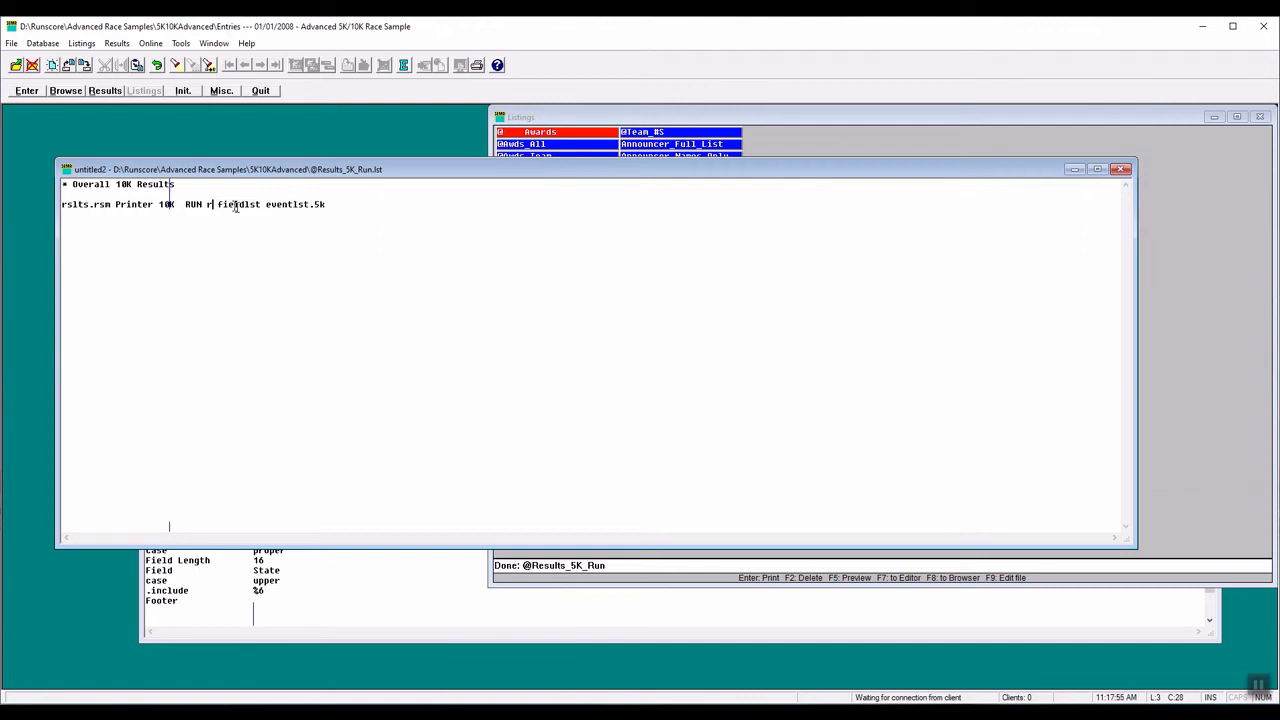
- Capitalise the fourth parameter after RUN as R and shorten the last parameter on the rslts.rsm line to eventlst
left_click_drag(207, 204, 213, 204)
type("R")
left_click(308, 204)
key("Delete")
key("Delete")
- Open the eventlst file referenced on the rslts.rsm line to check its event, gun time and pace settings, and close it
left_click(289, 204)
double_click(289, 204)
right_click(289, 204)
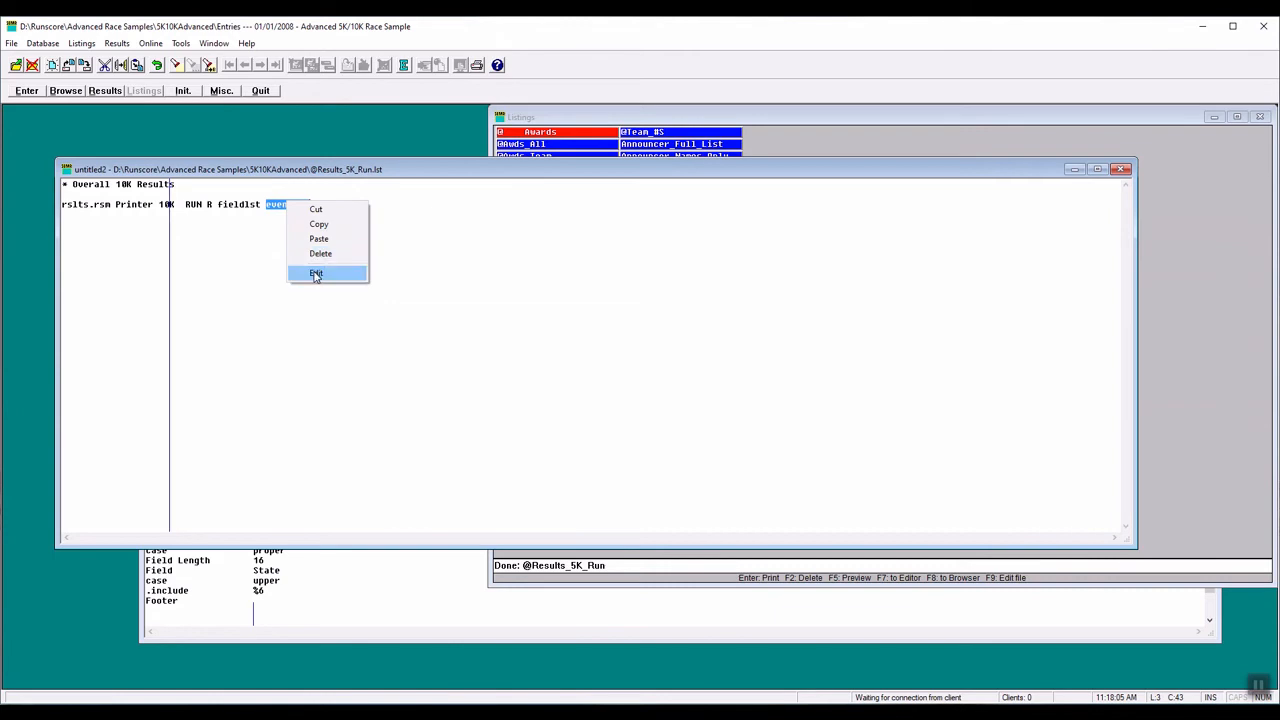
left_click(315, 271)
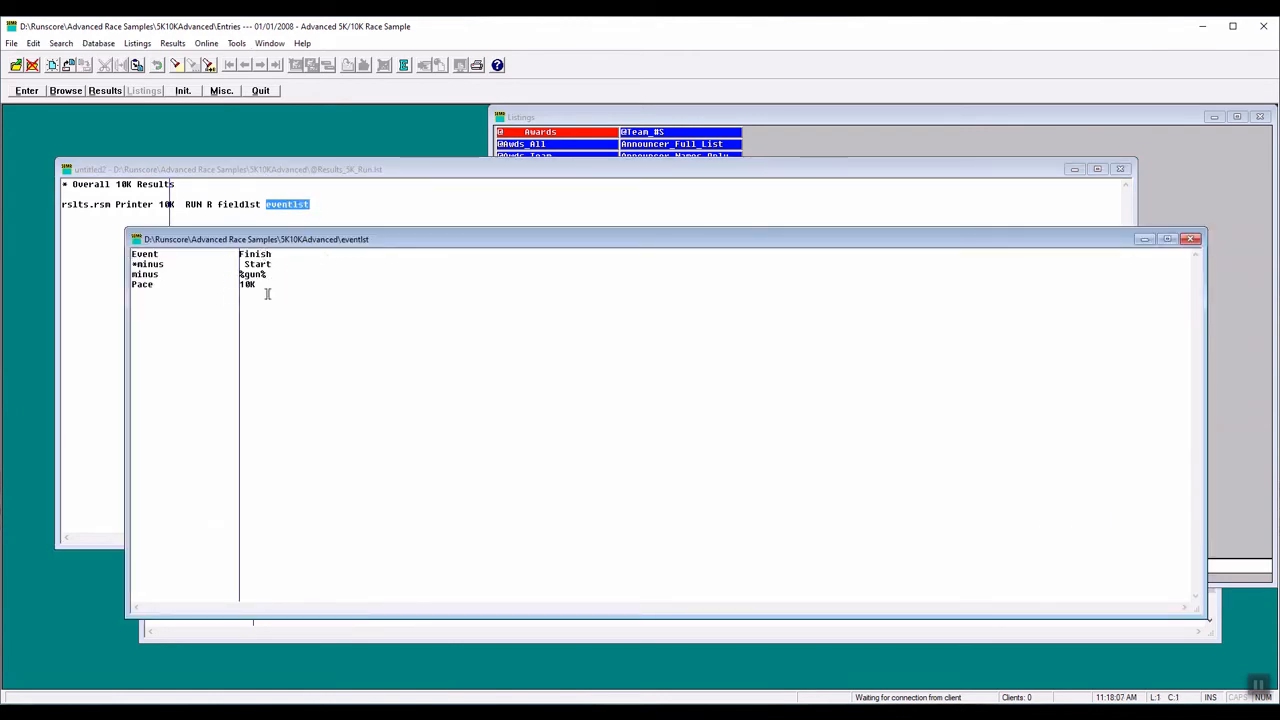
left_click(1190, 239)
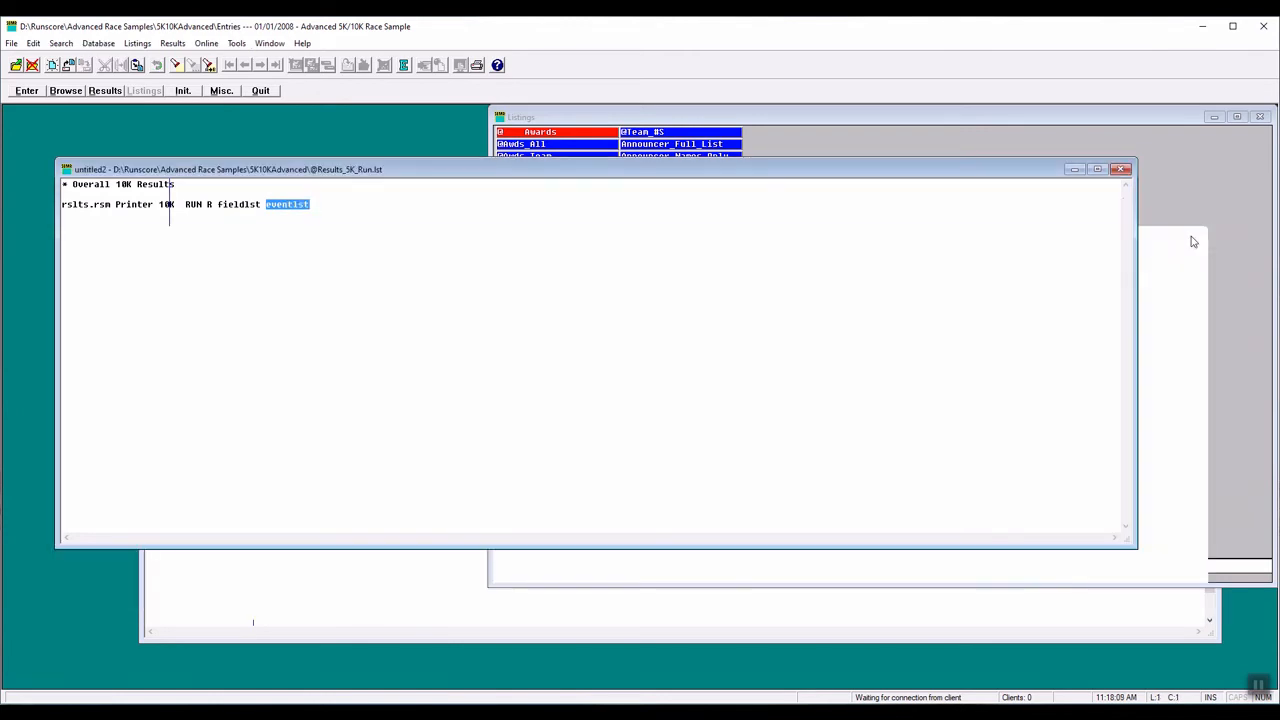
left_click(11, 43)
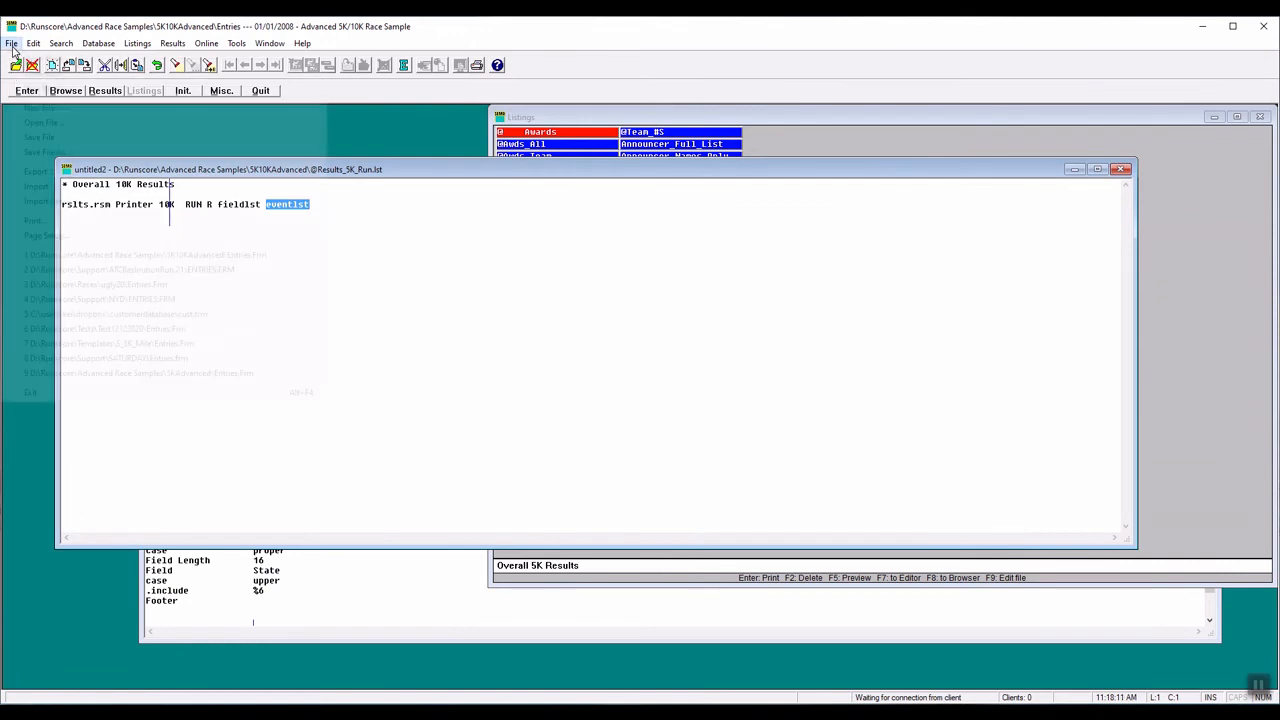
left_click(52, 150)
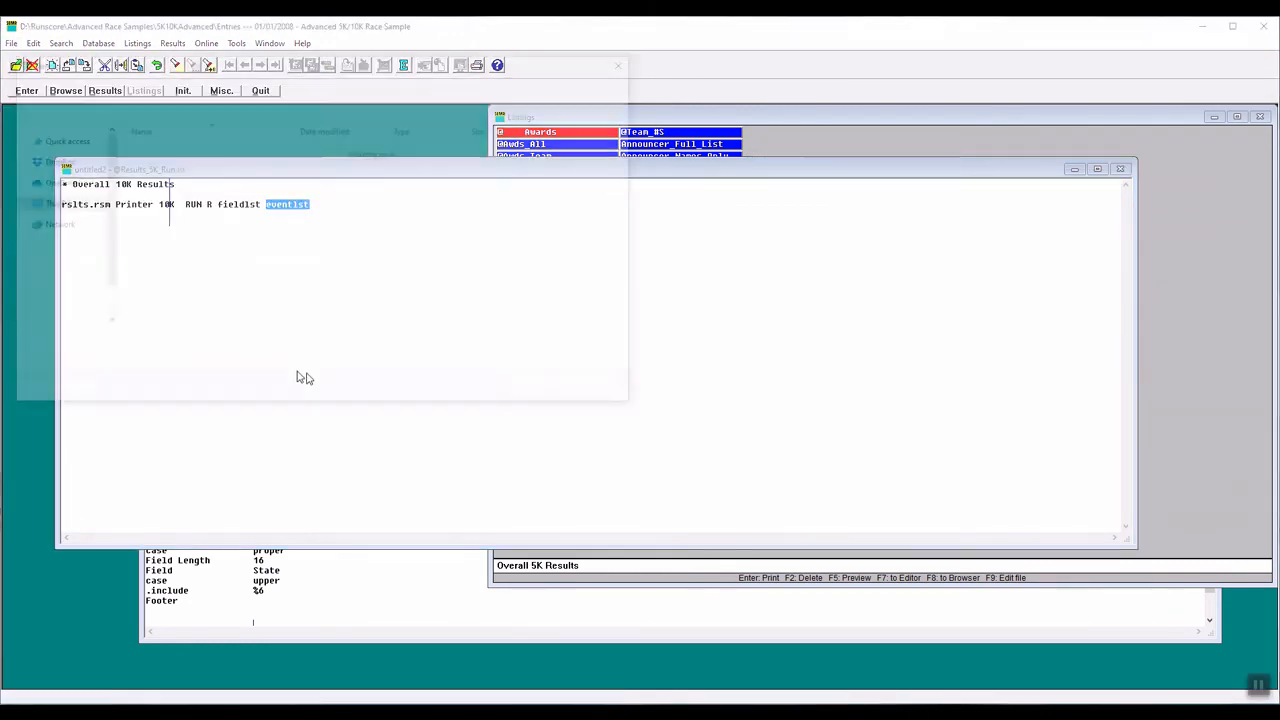
left_click(131, 343)
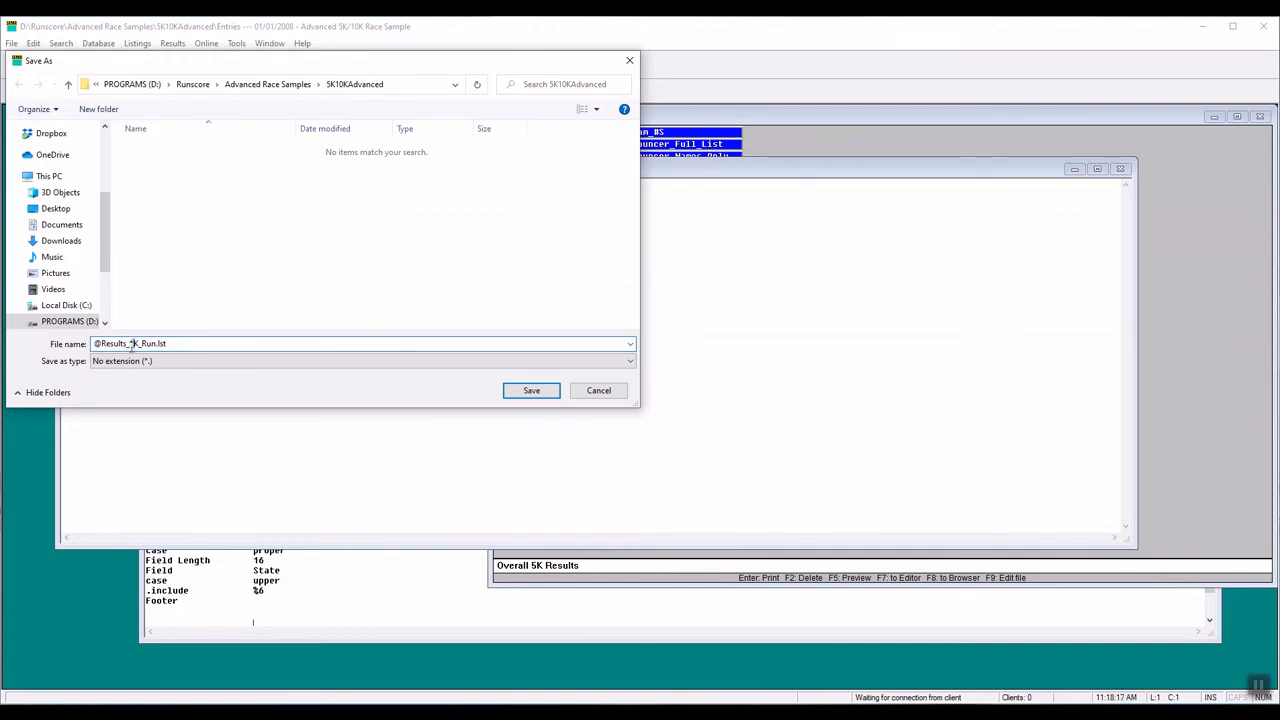
key("BackSpace")
type("10")
left_click(522, 396)
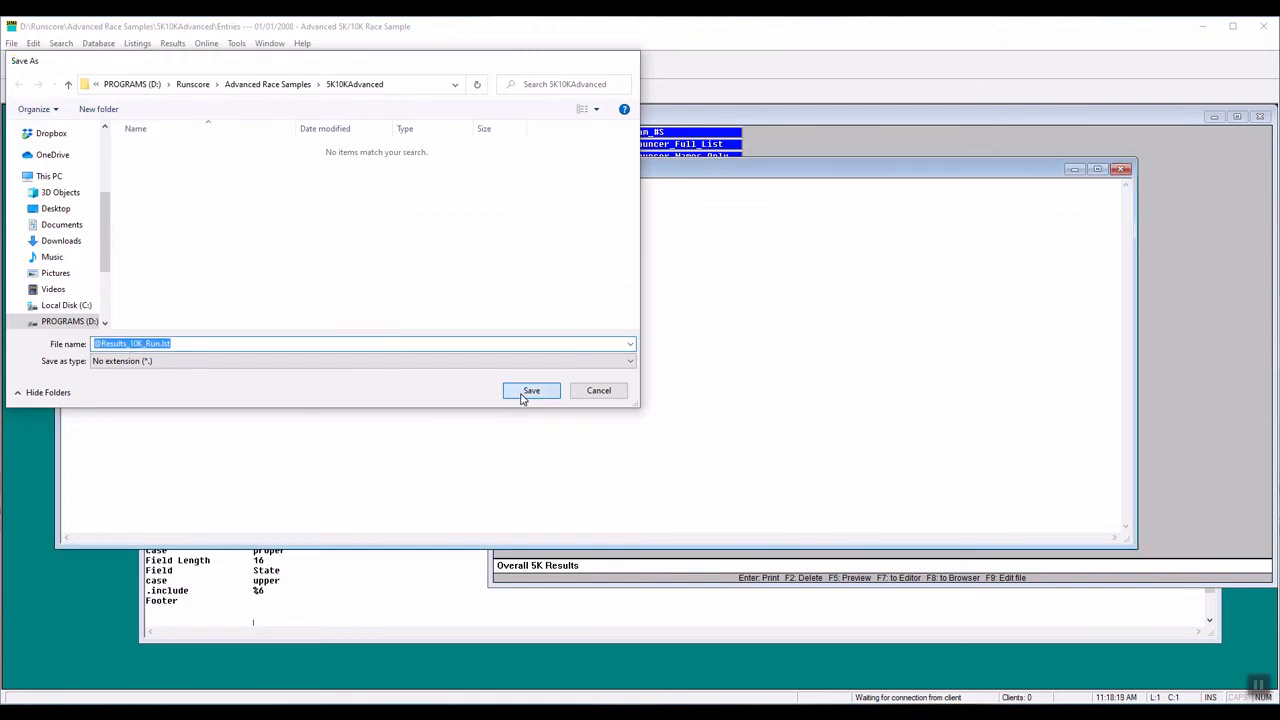
left_click(996, 124)
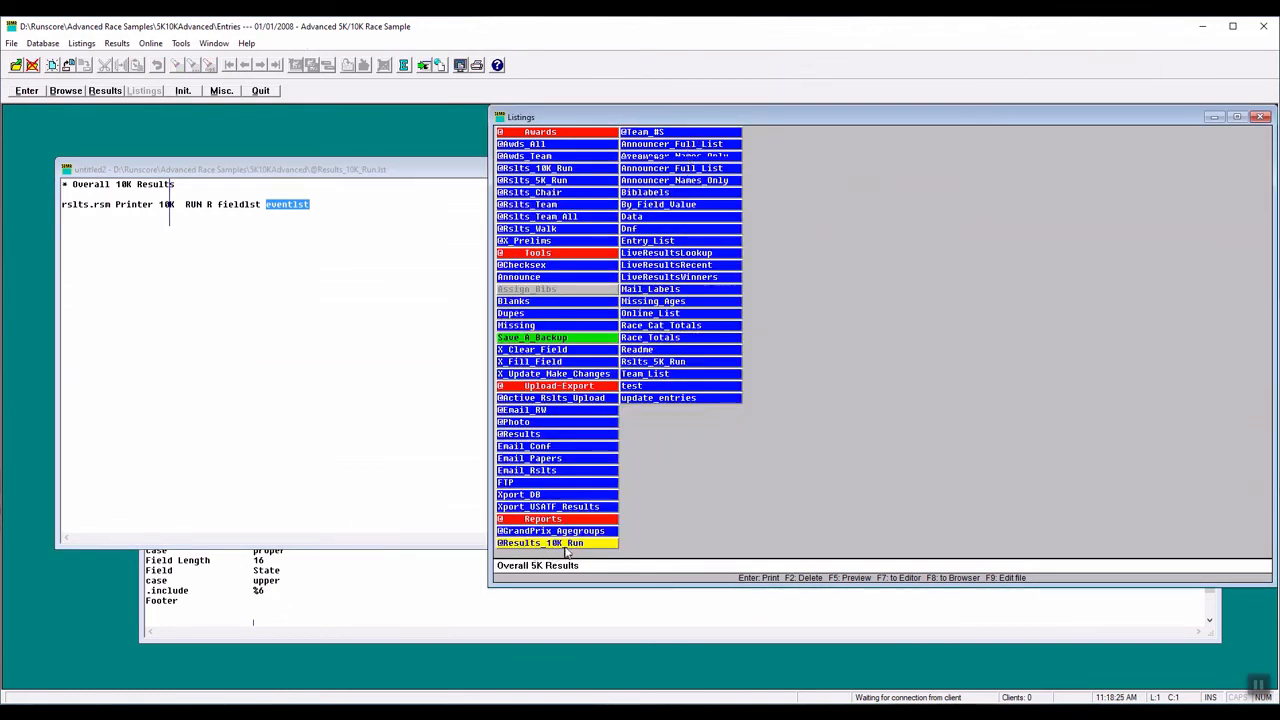
left_click(424, 65)
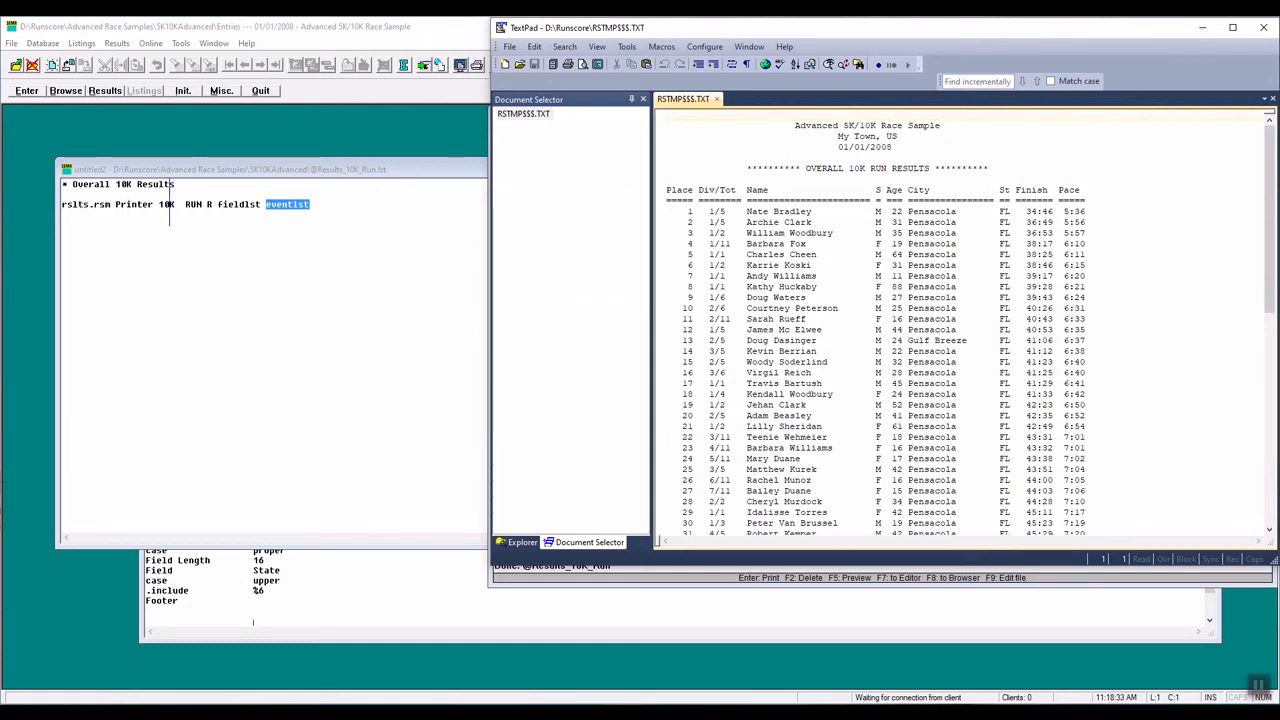
left_click(1265, 27)
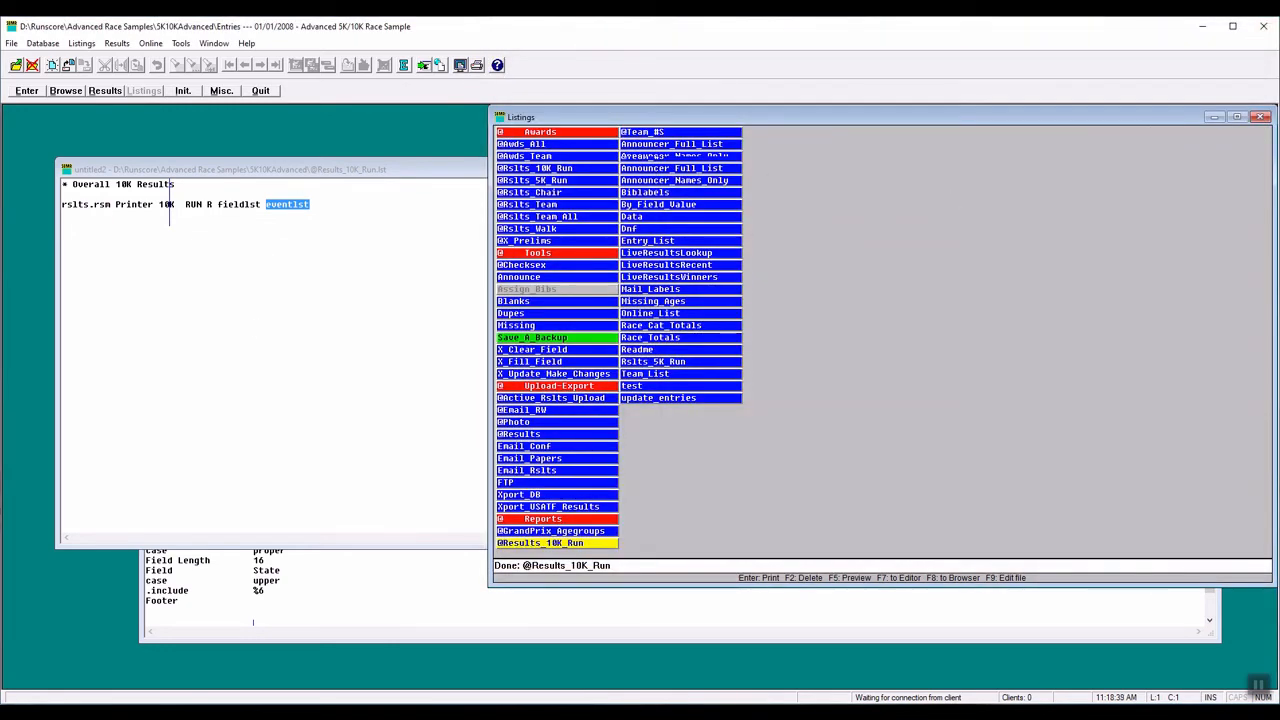
- Change the calling listing's comment to Overall 5K Walk Results
left_click(128, 320)
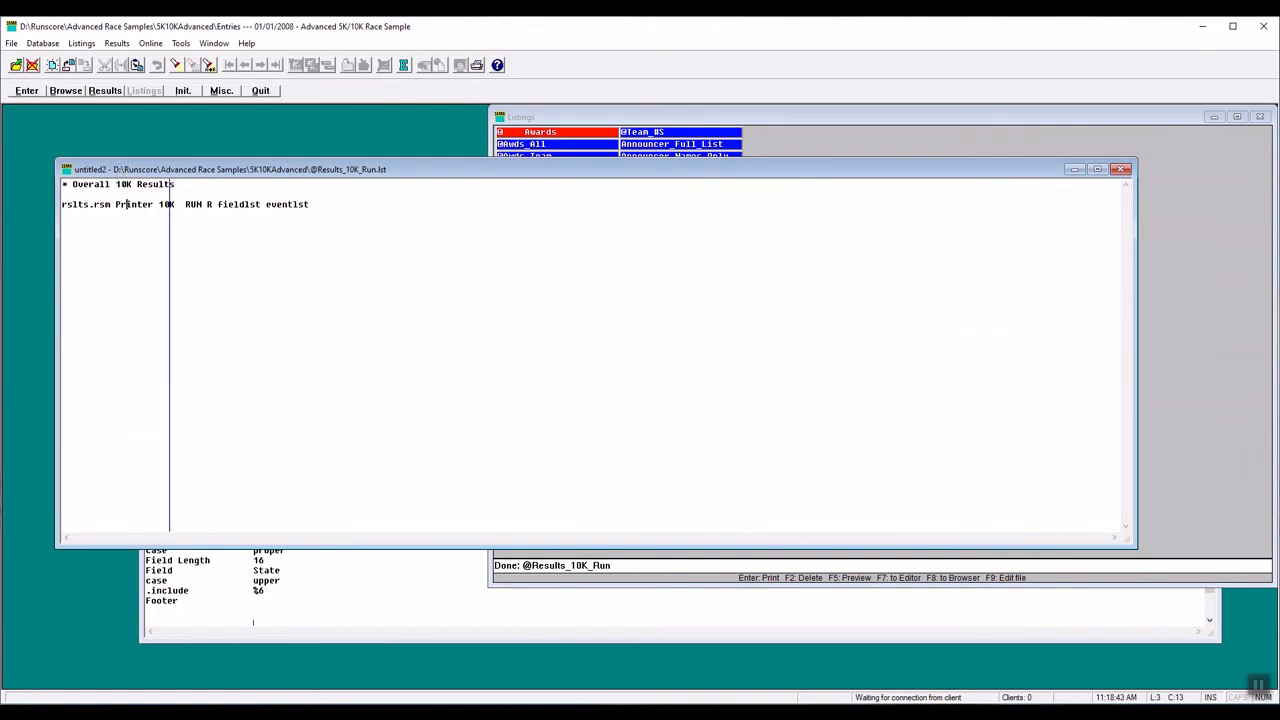
left_click_drag(116, 184, 127, 184)
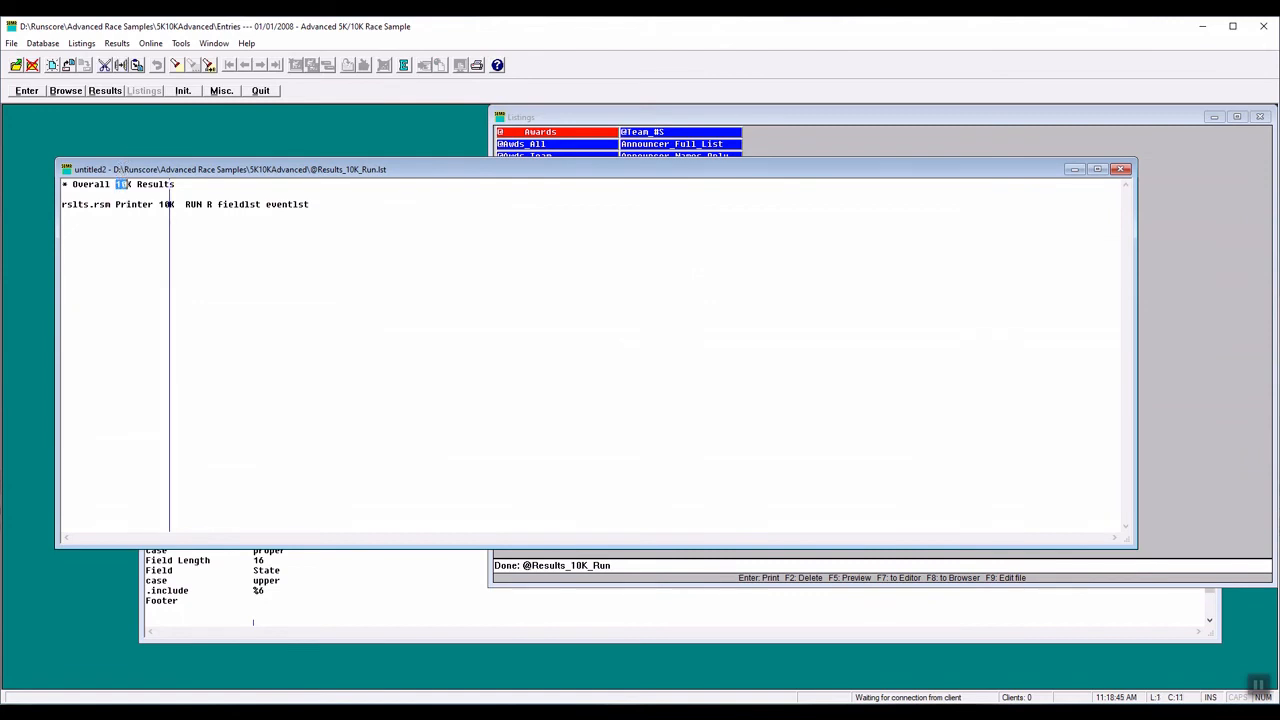
type("5")
left_click(128, 184)
type("Walk")
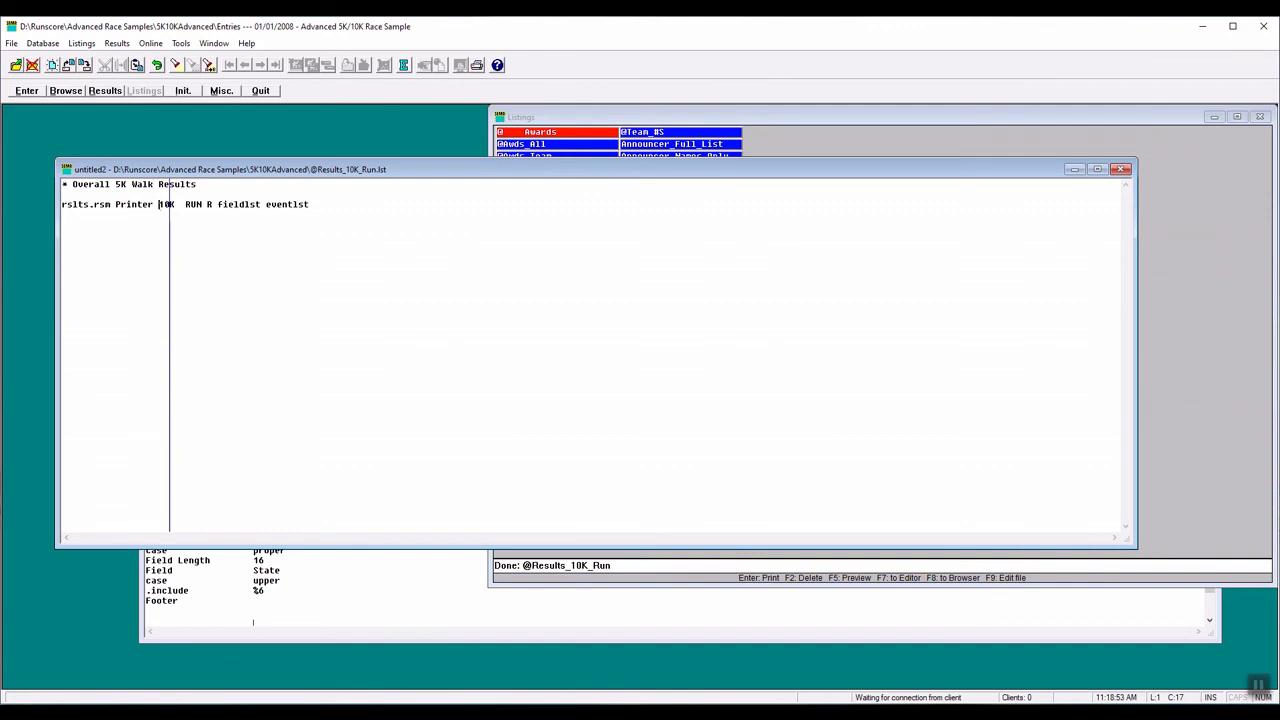
- Set the second parameter on the rslts.rsm line to 5K and the third parameter to WALK
left_click_drag(159, 204, 165, 204)
type("5")
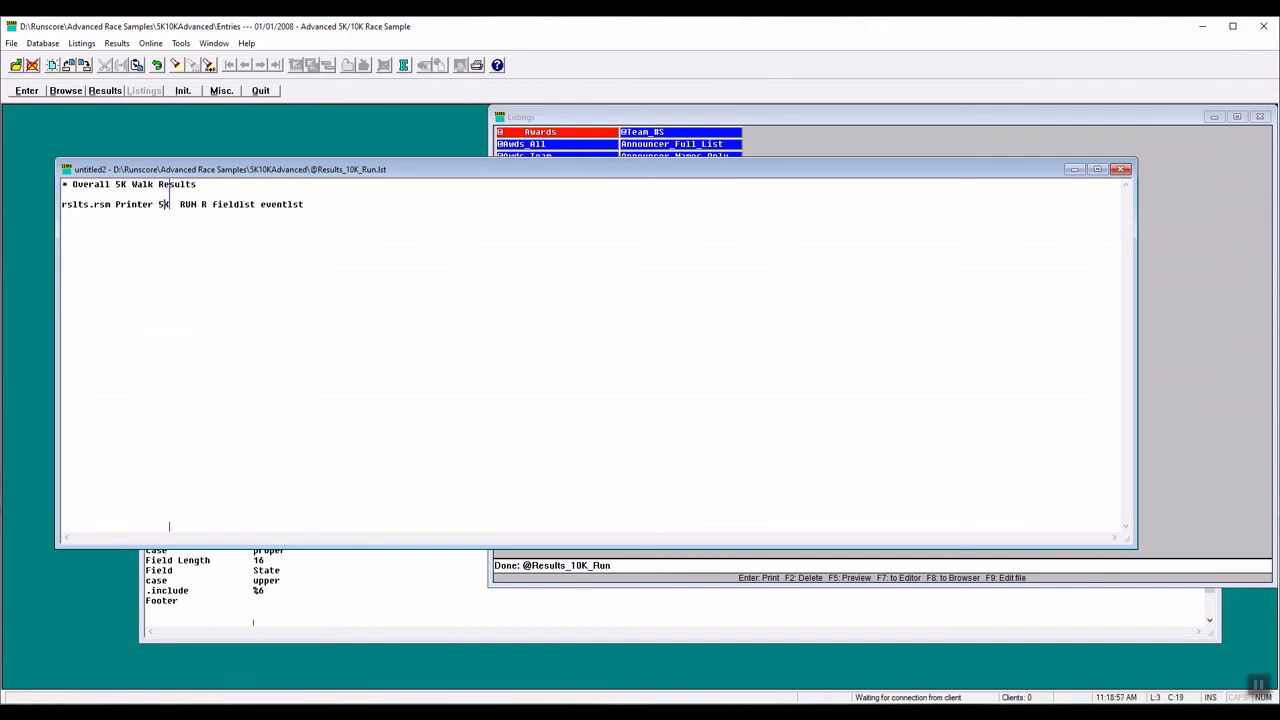
left_click_drag(180, 204, 190, 206)
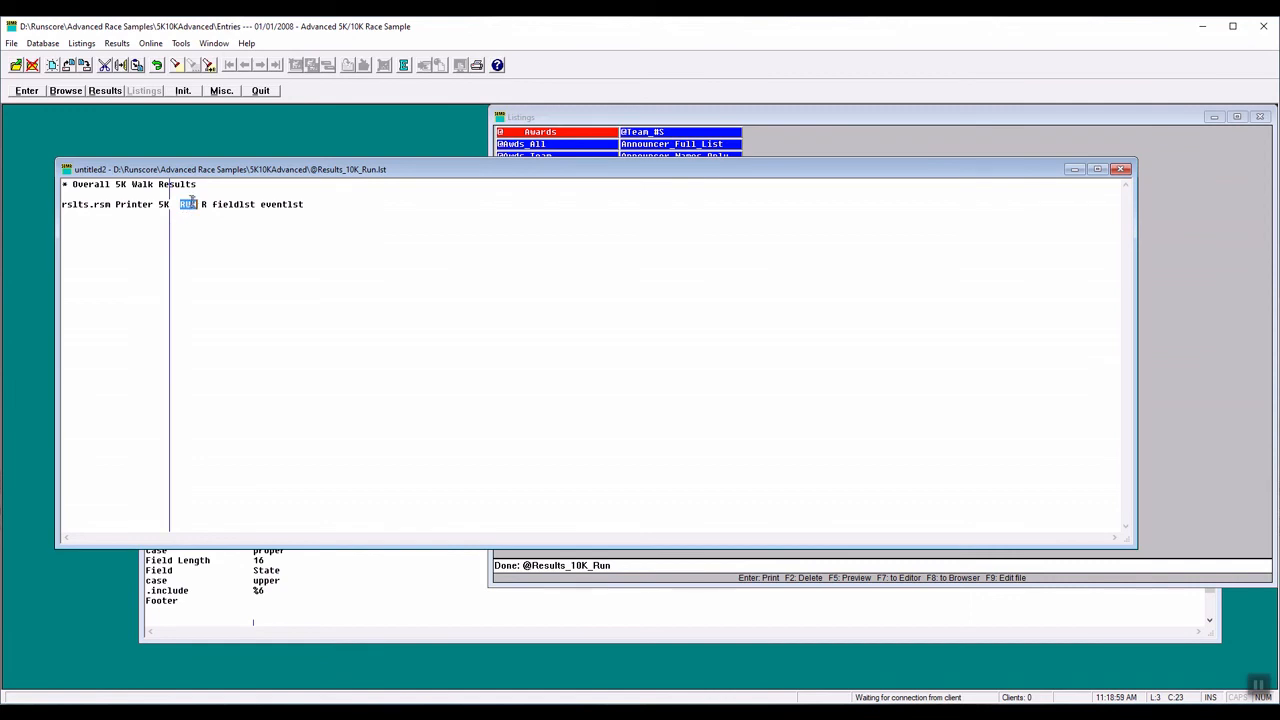
type("WALK")
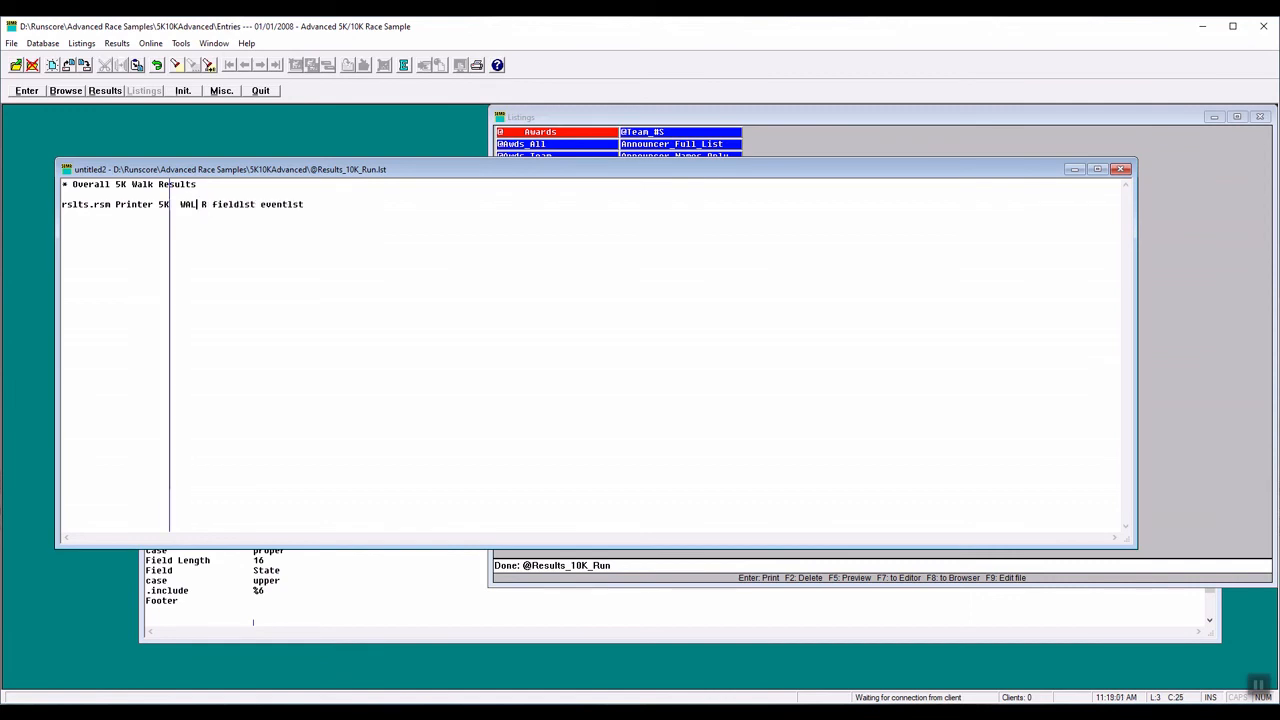
key("BackSpace")
type("K")
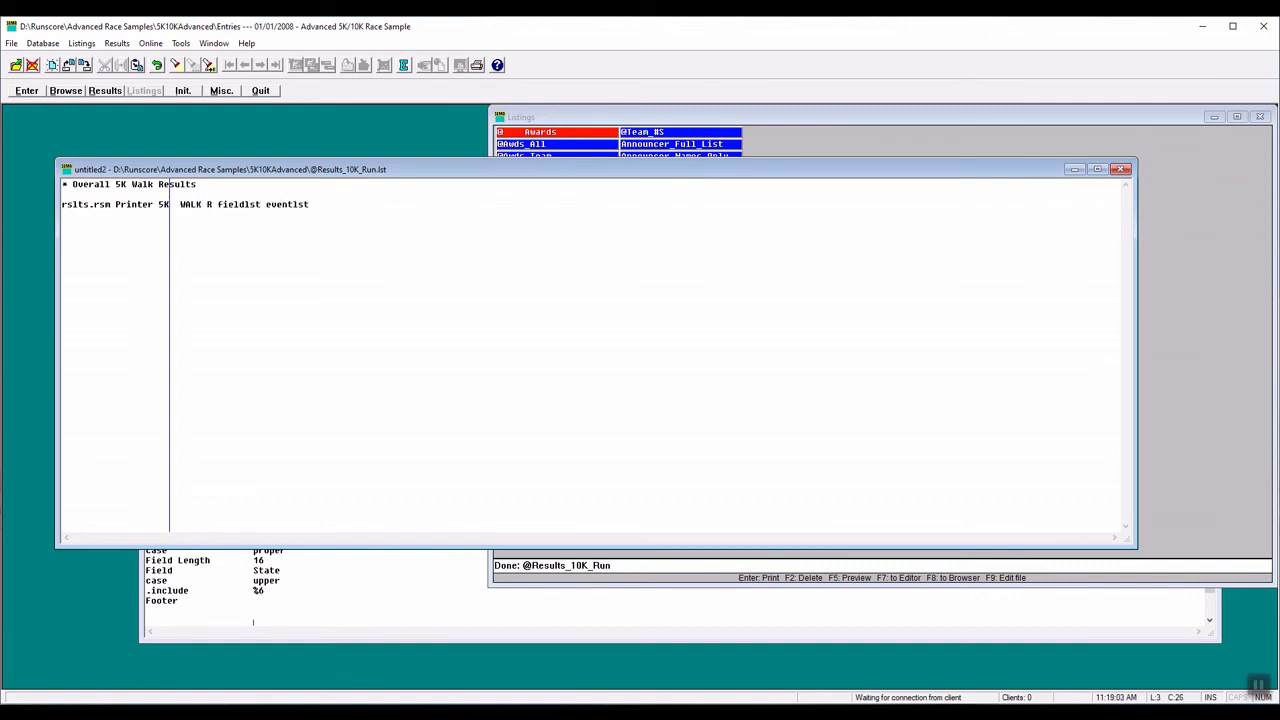
- Set the fourth parameter on the rslts.rsm line to w and the event list parameter to eventlst.wlk
double_click(209, 207)
type("w")
left_click(326, 204)
- Open the referenced eventlst.wlk file to check its walk gun time and pace settings, and close it
double_click(281, 204)
right_click(281, 204)
left_click(318, 277)
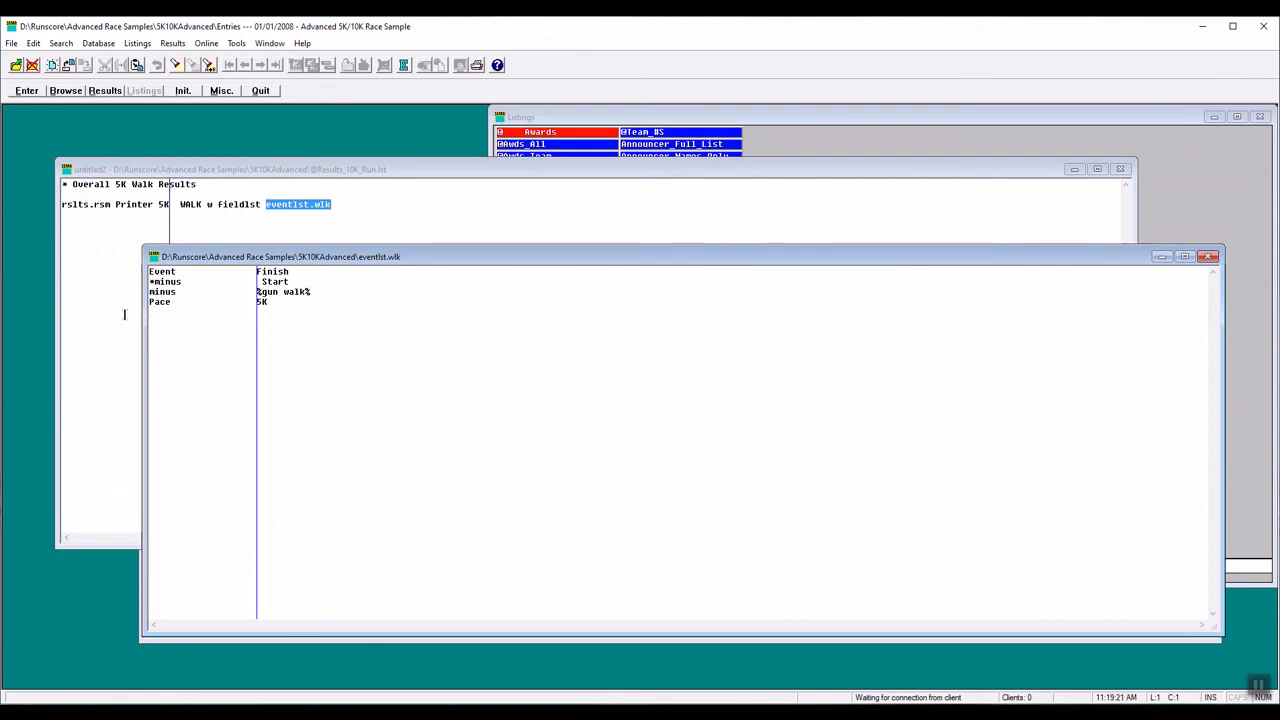
left_click(1208, 256)
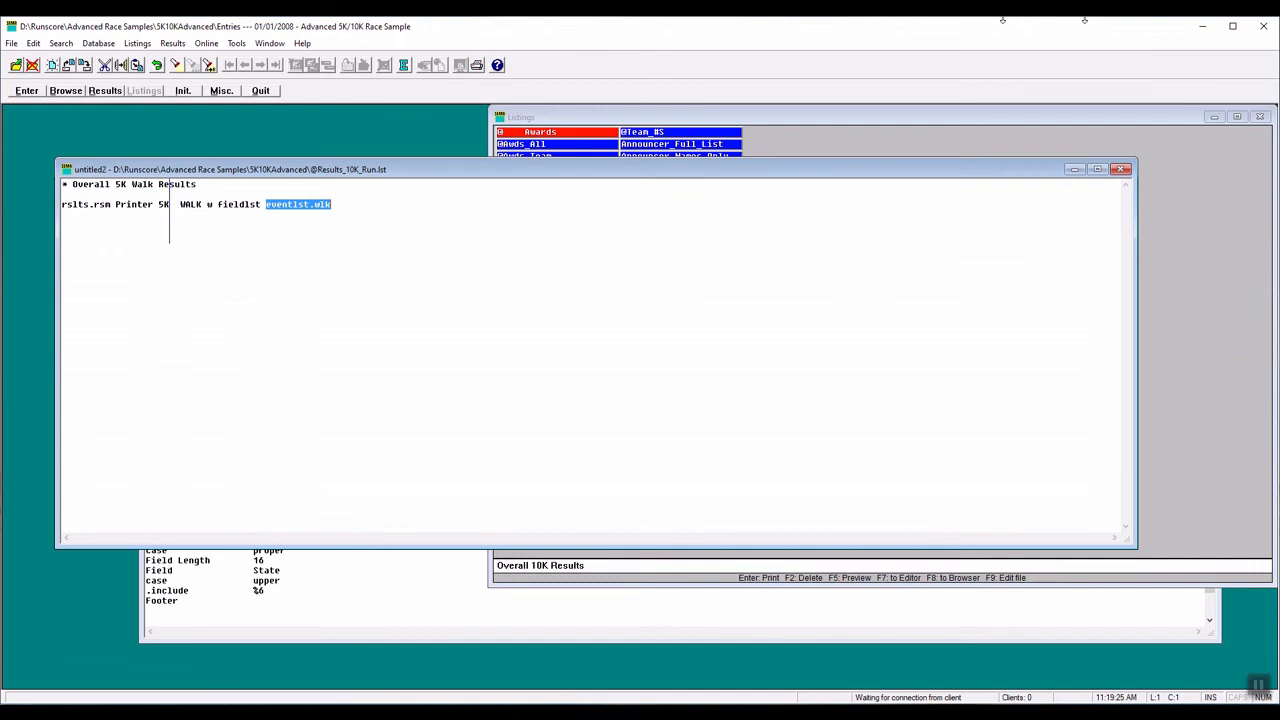
left_click(12, 43)
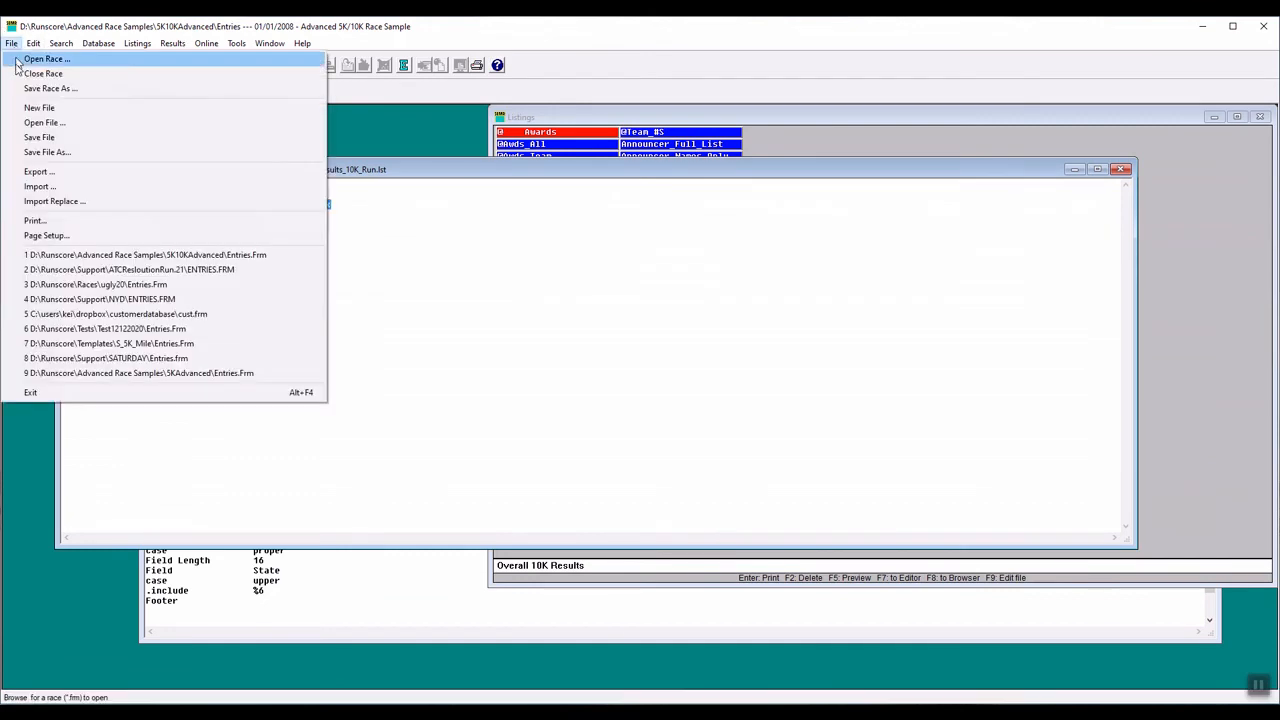
left_click(45, 151)
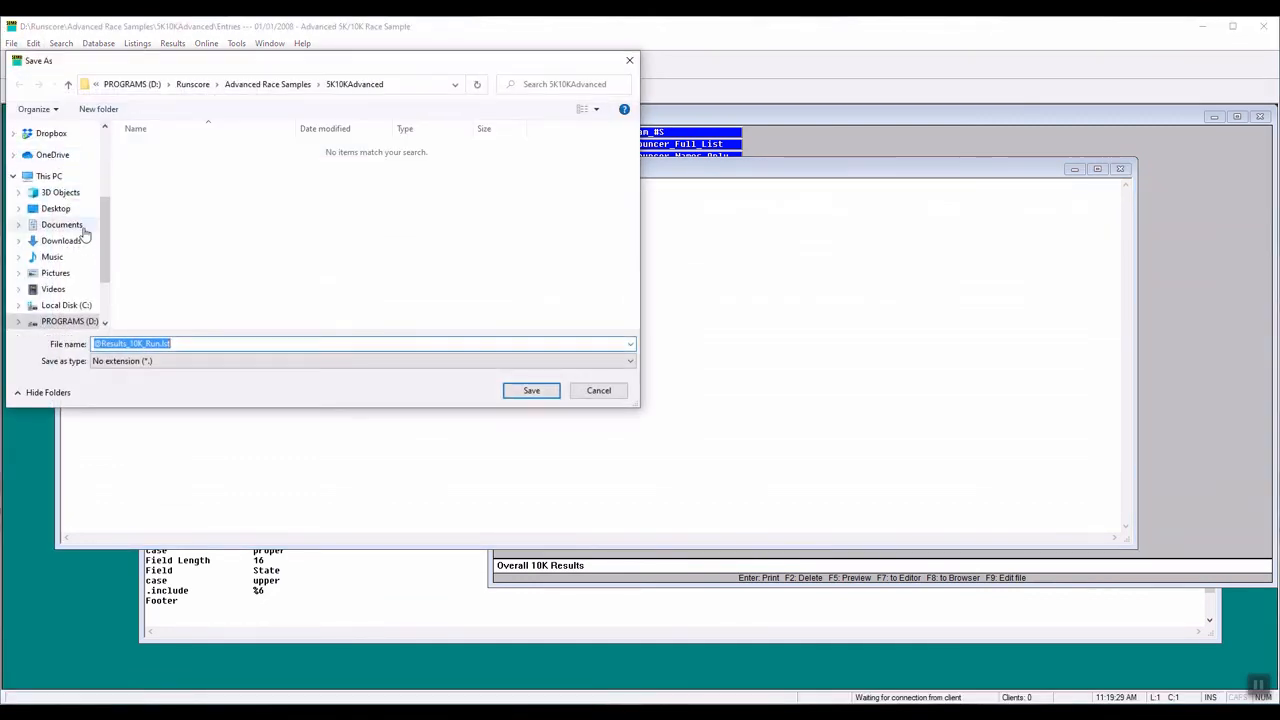
left_click(132, 343)
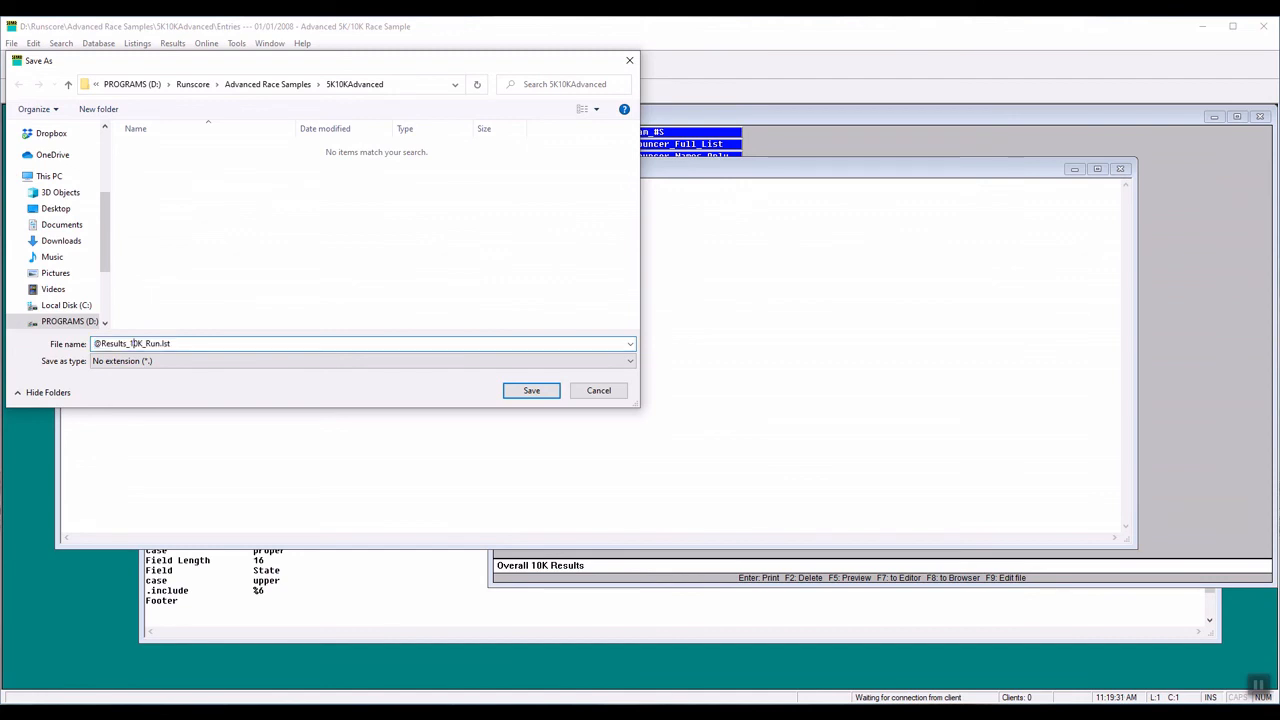
left_click_drag(130, 343, 134, 343)
type("5")
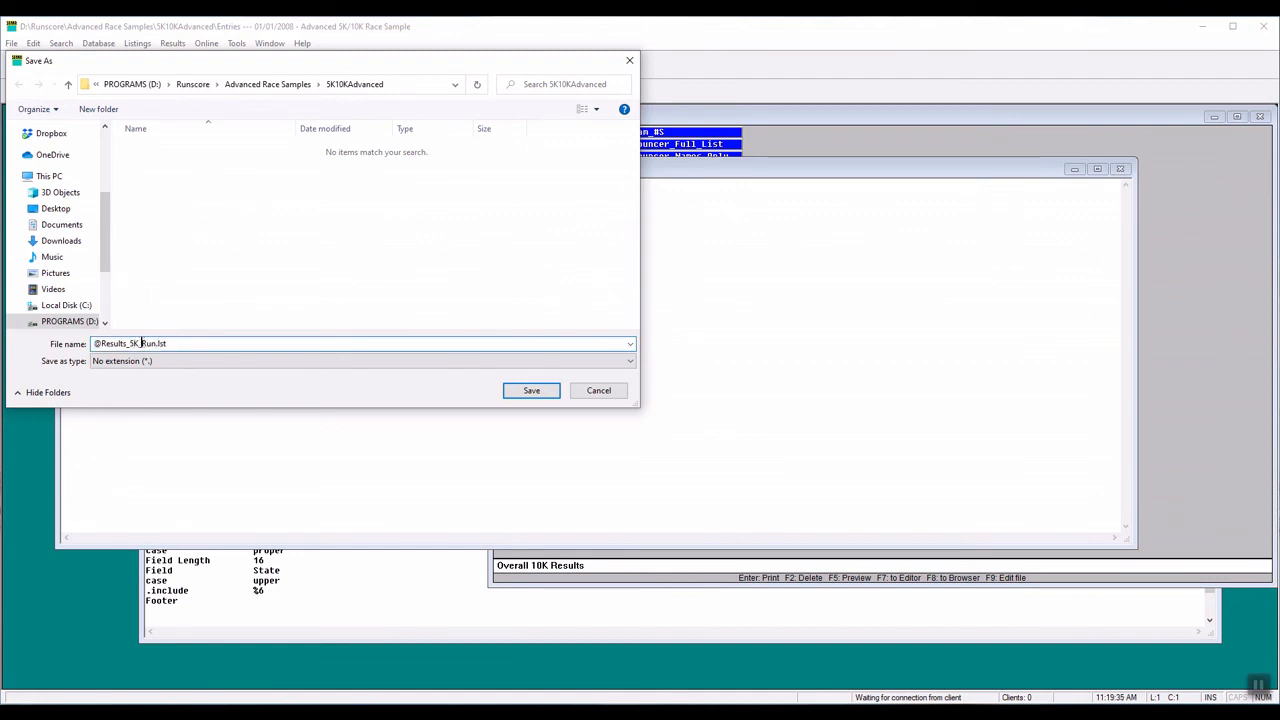
left_click_drag(141, 343, 158, 343)
type("Walk")
left_click(532, 394)
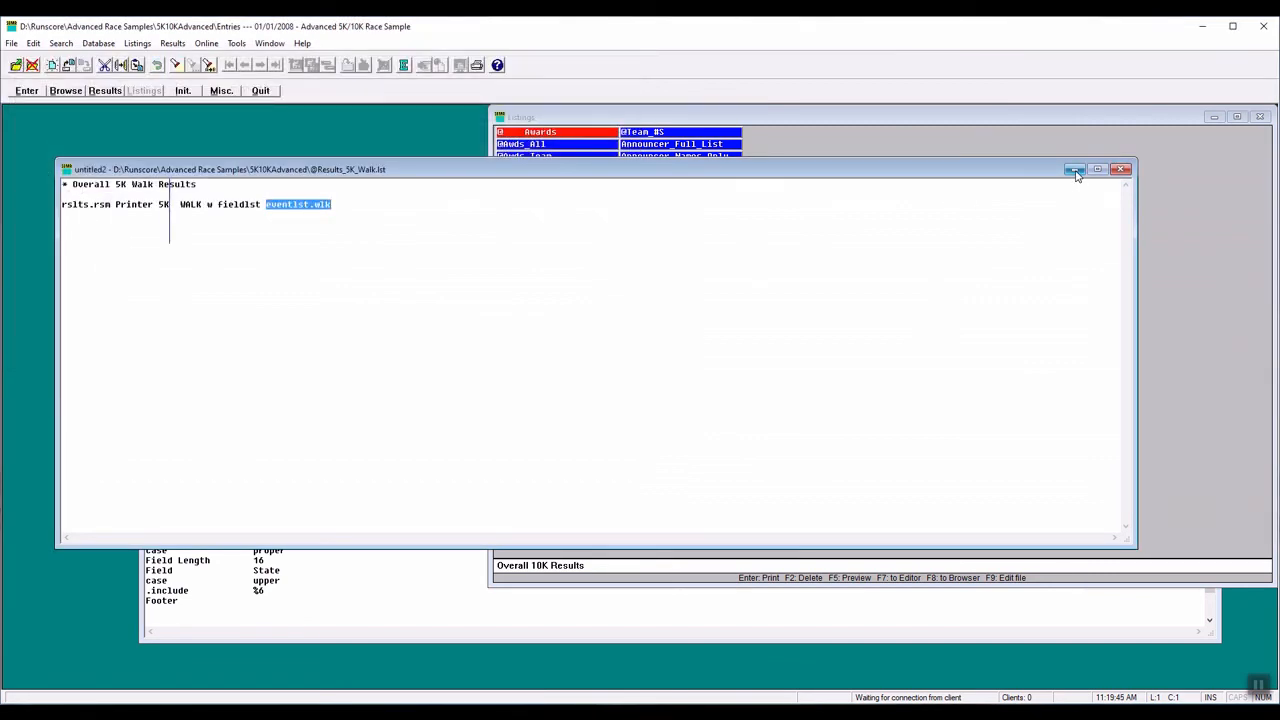
- Minimise and restore the Listings window to refresh its display
left_click(970, 152)
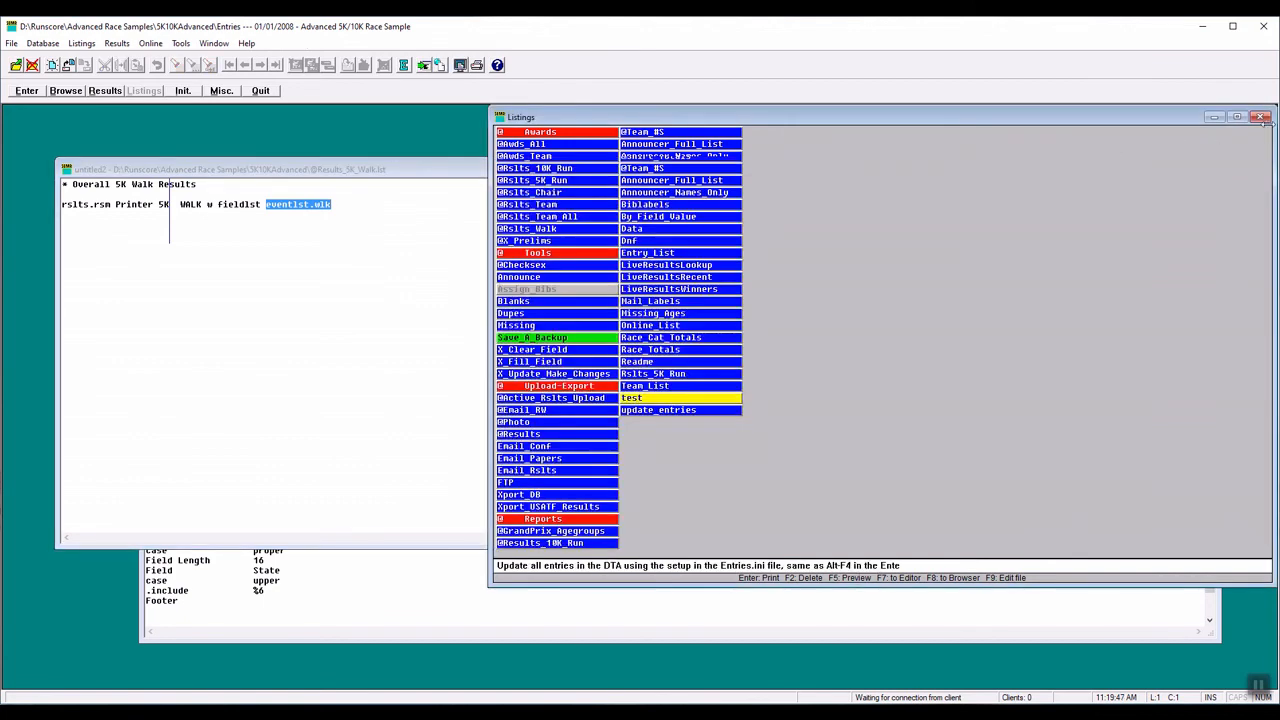
left_click(1212, 118)
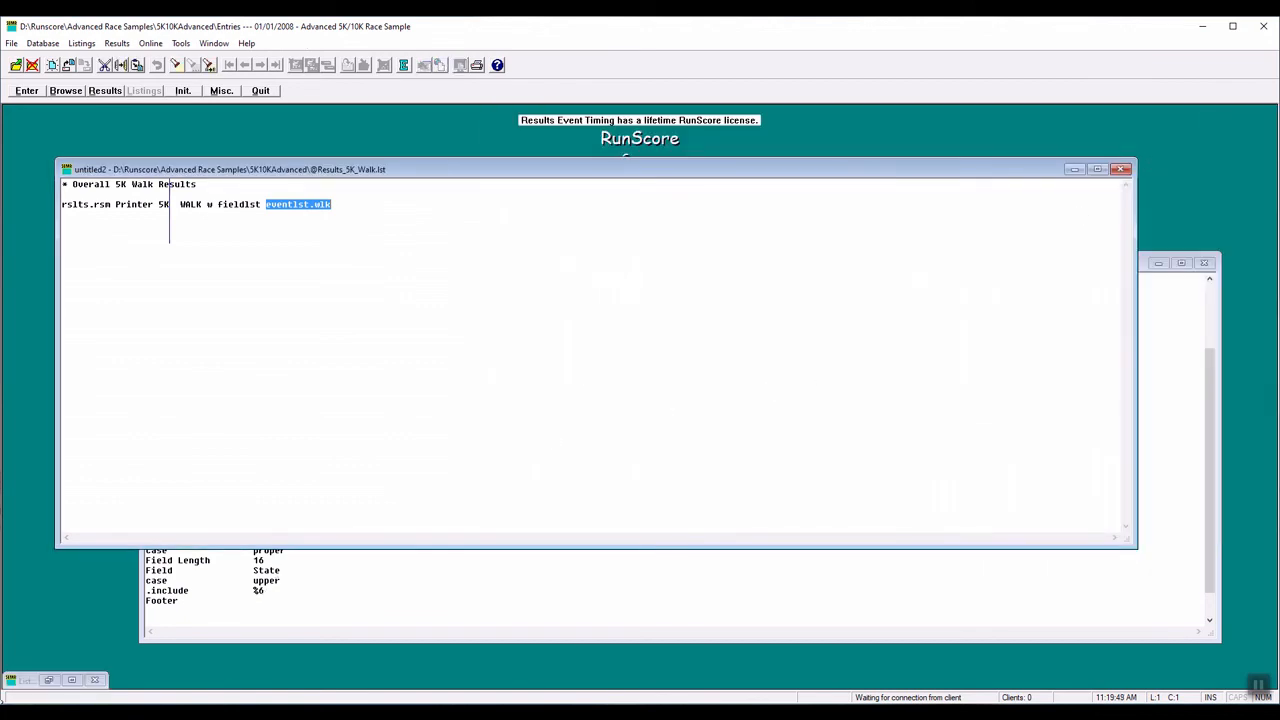
left_click(70, 680)
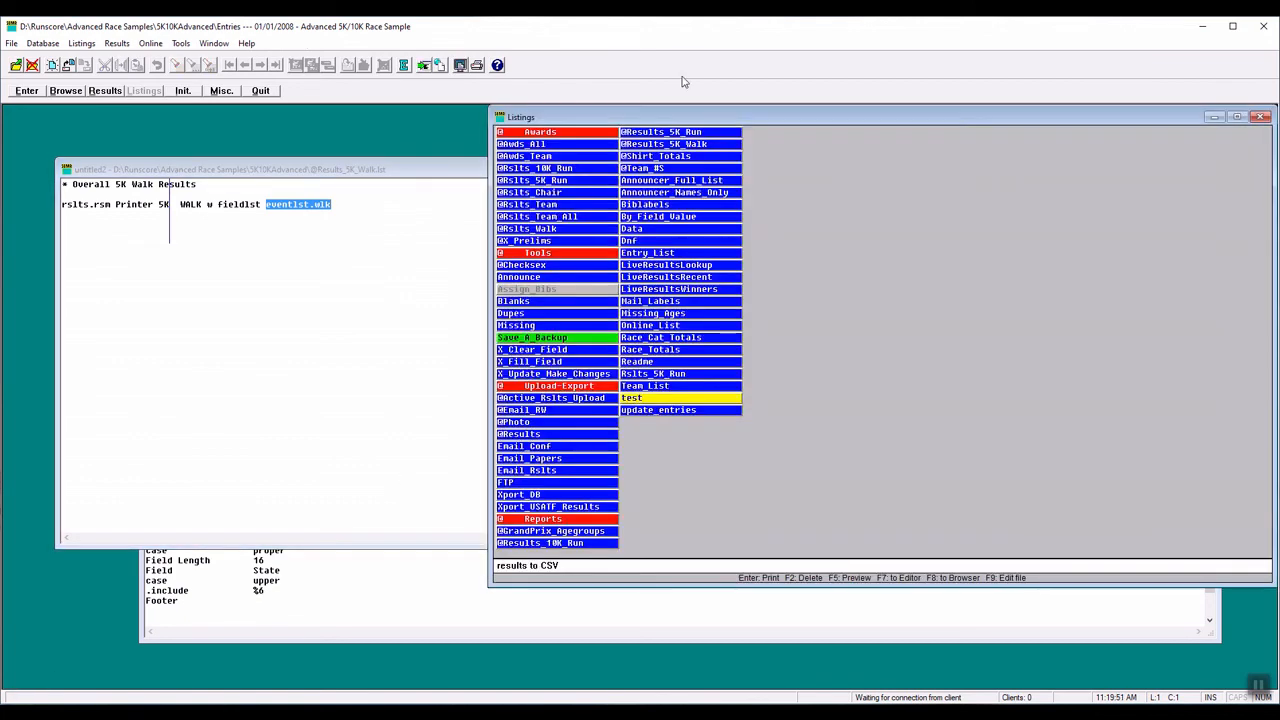
left_click(690, 148)
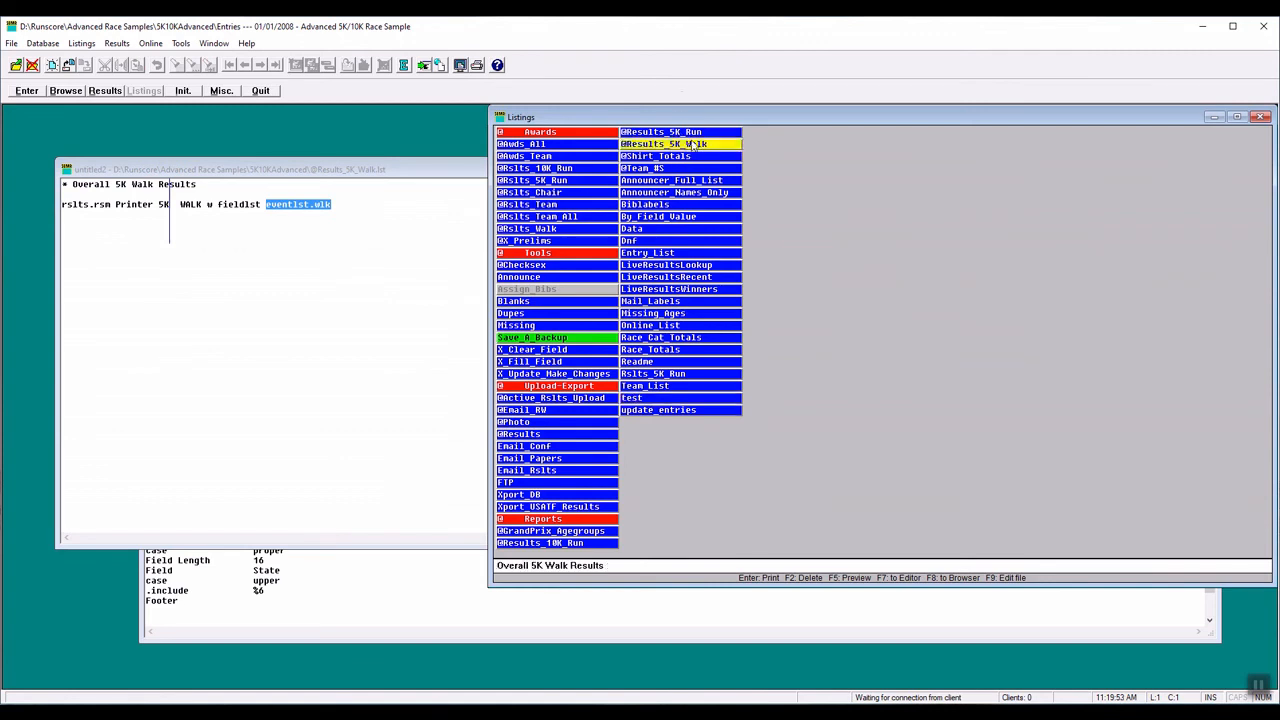
left_click(404, 66)
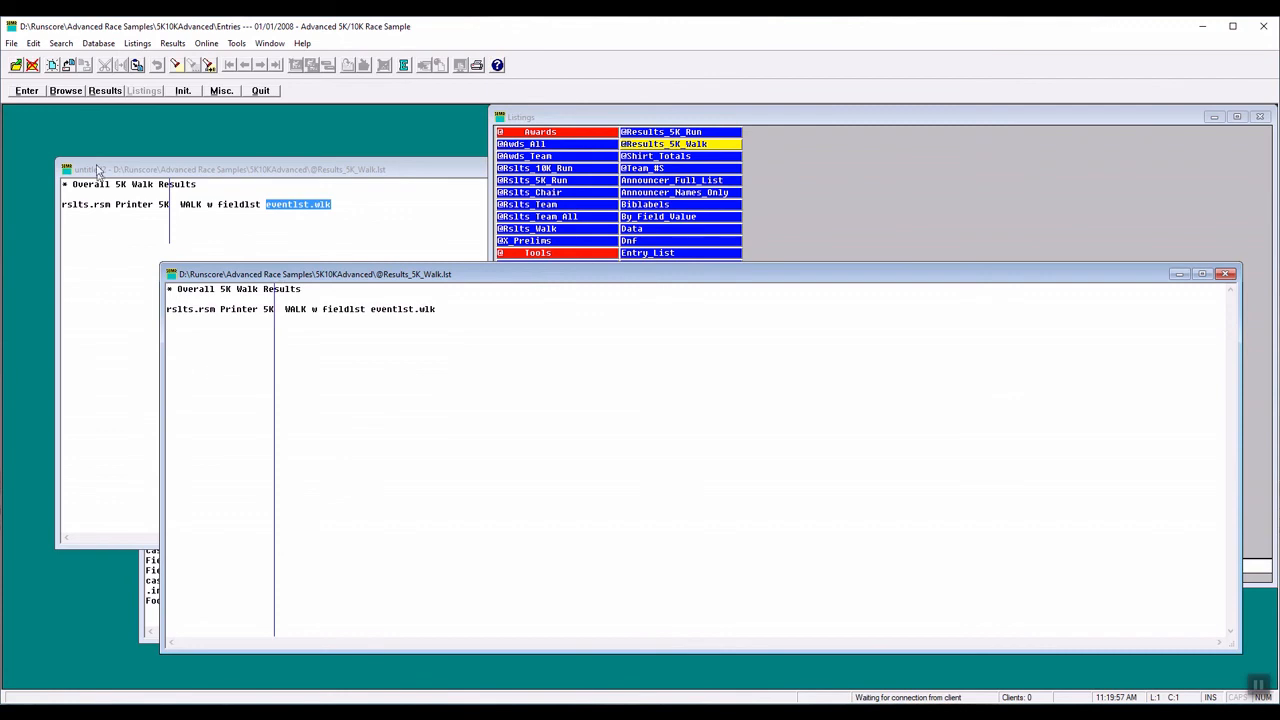
left_click(1226, 274)
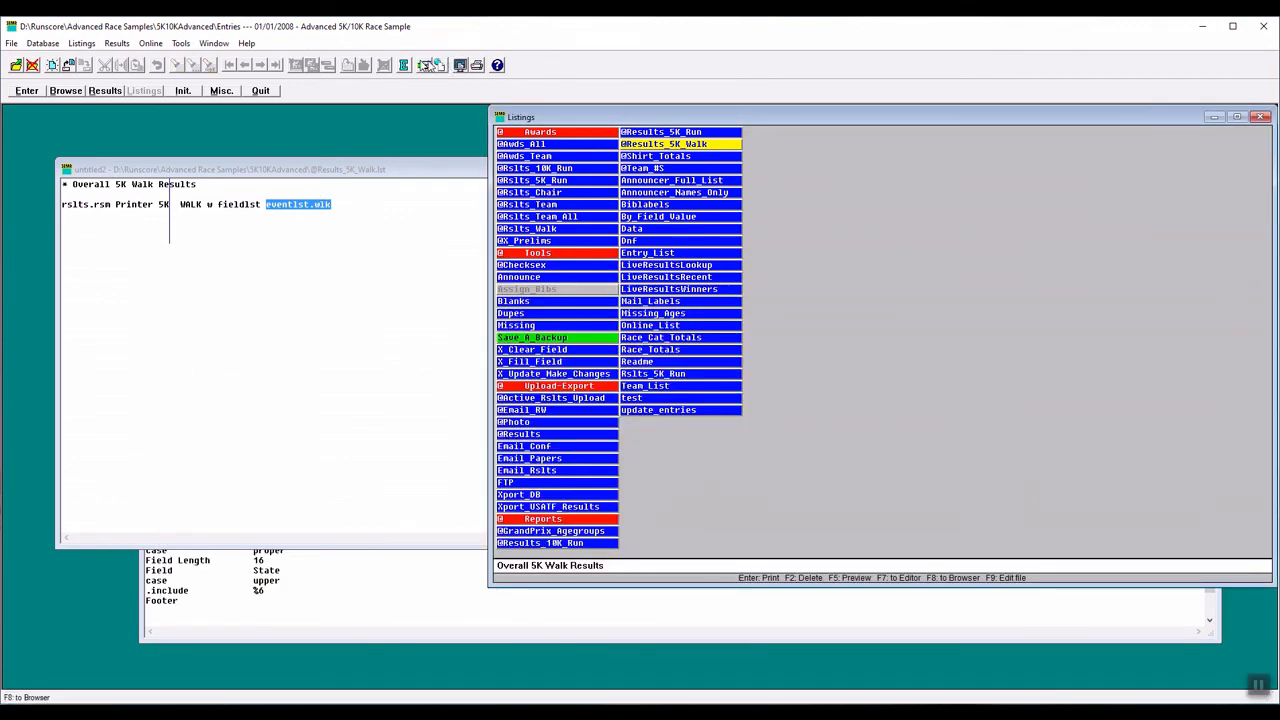
left_click(426, 66)
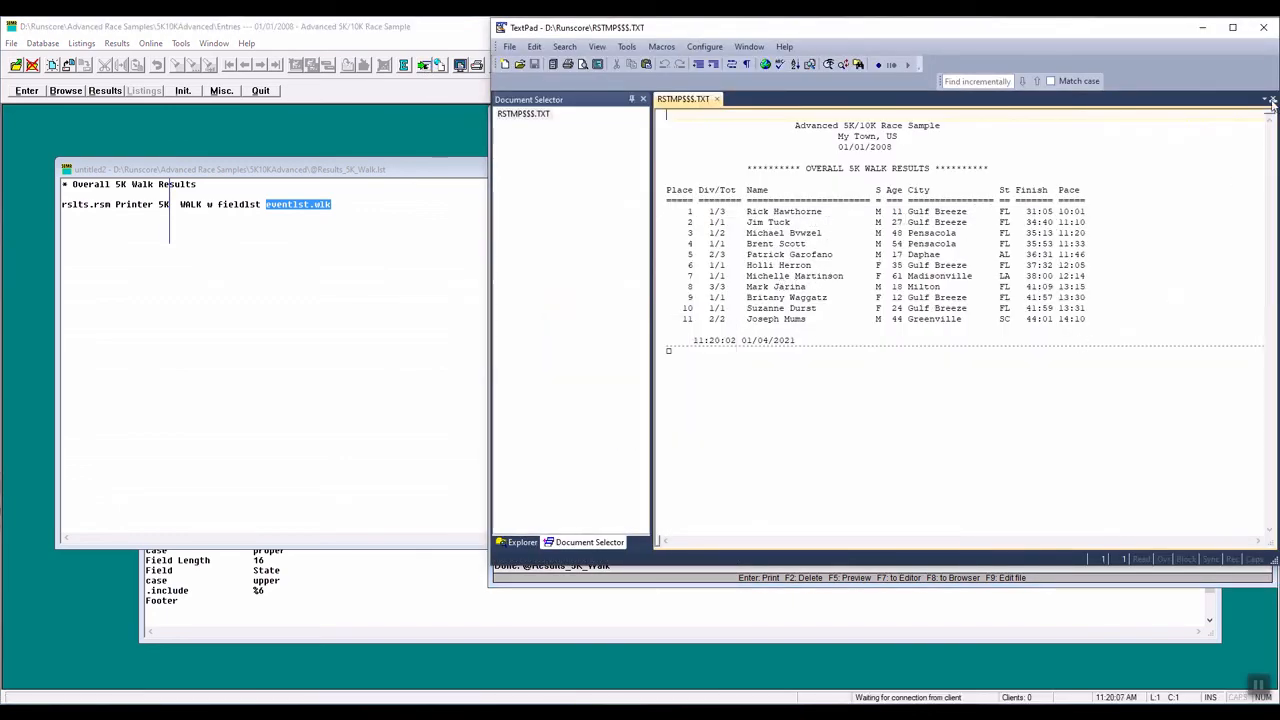
left_click(1267, 28)
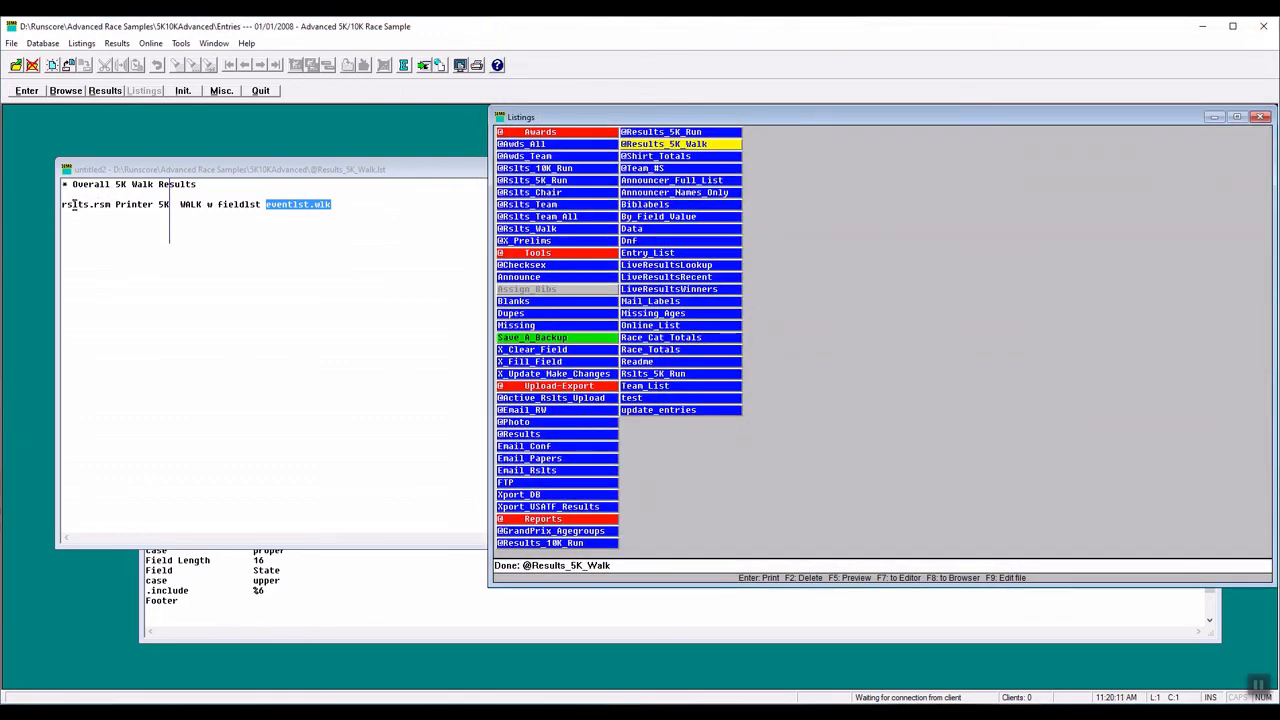